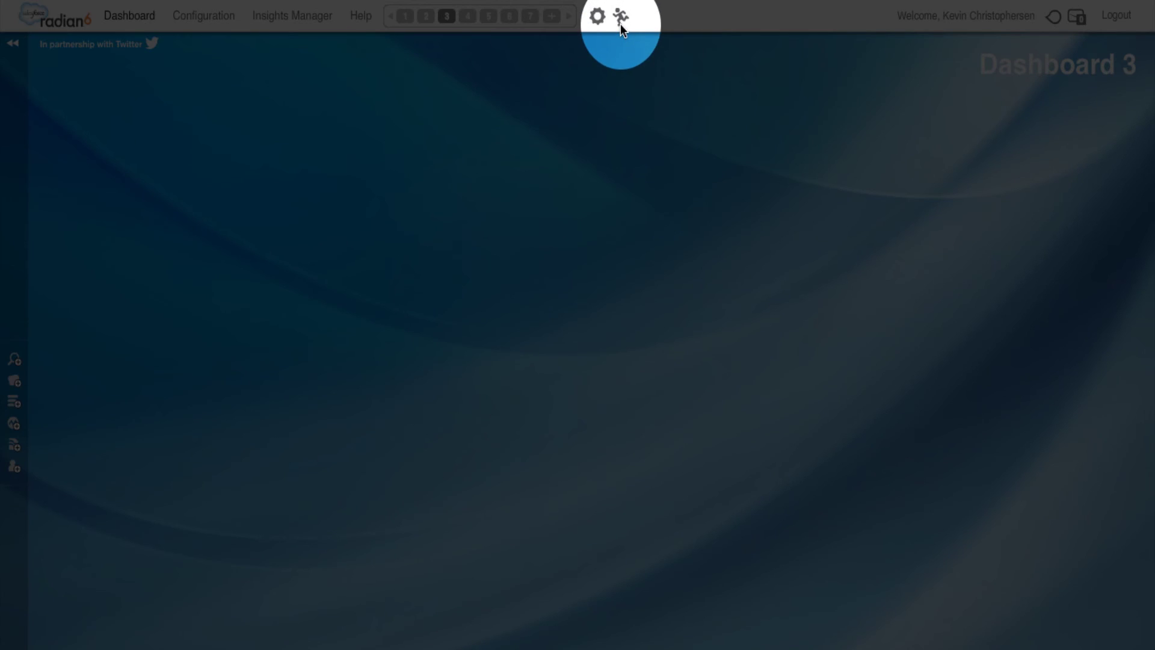
- Open the quick-start options offering Topic Profile Quickstart and Widget Gallery
left_click(620, 23)
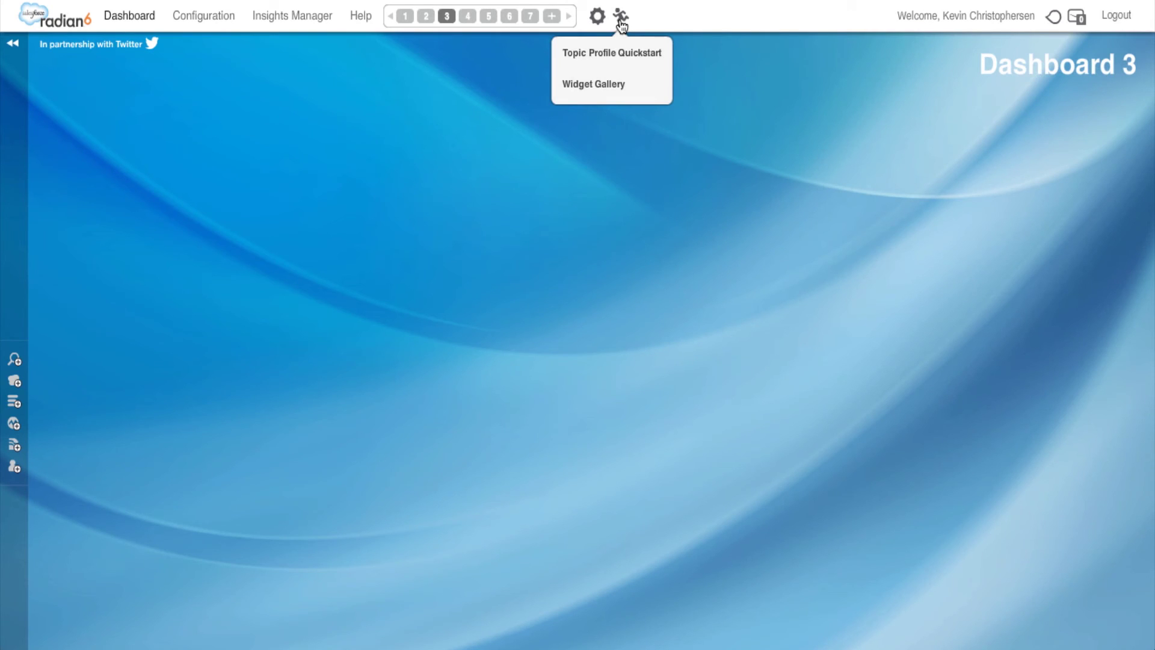
- Start Topic Profile Quickstart, name the profile 'Ice Cream' and accept monthly billing
left_click(621, 56)
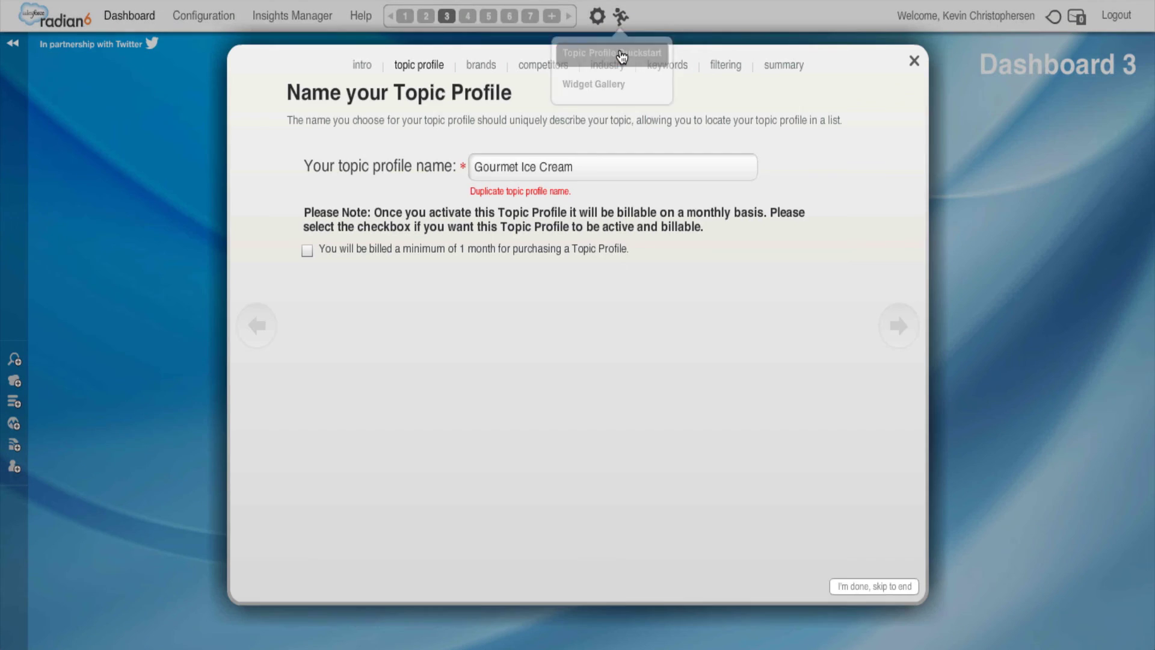
left_click_drag(573, 167, 473, 167)
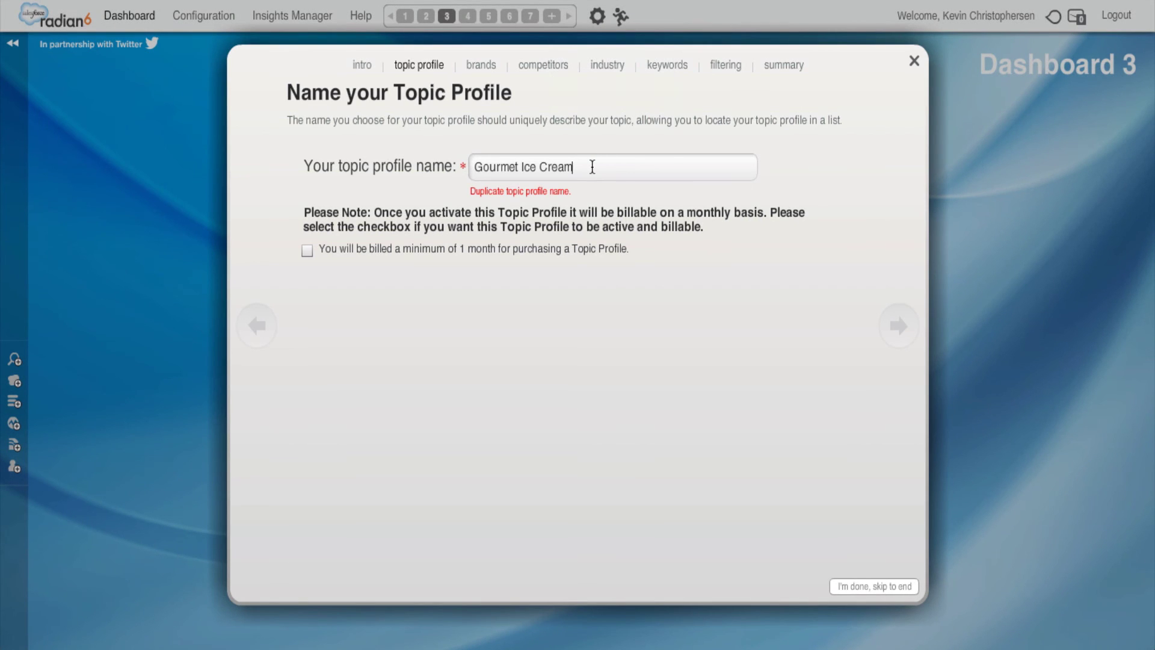
type("I")
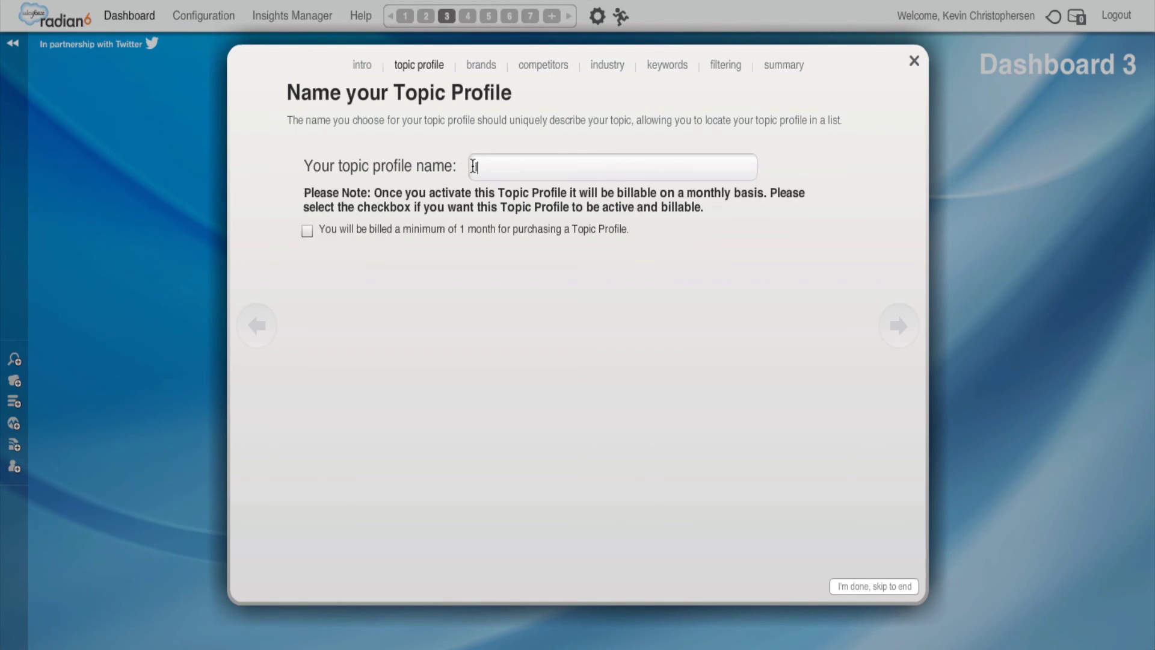
type("ce Cream")
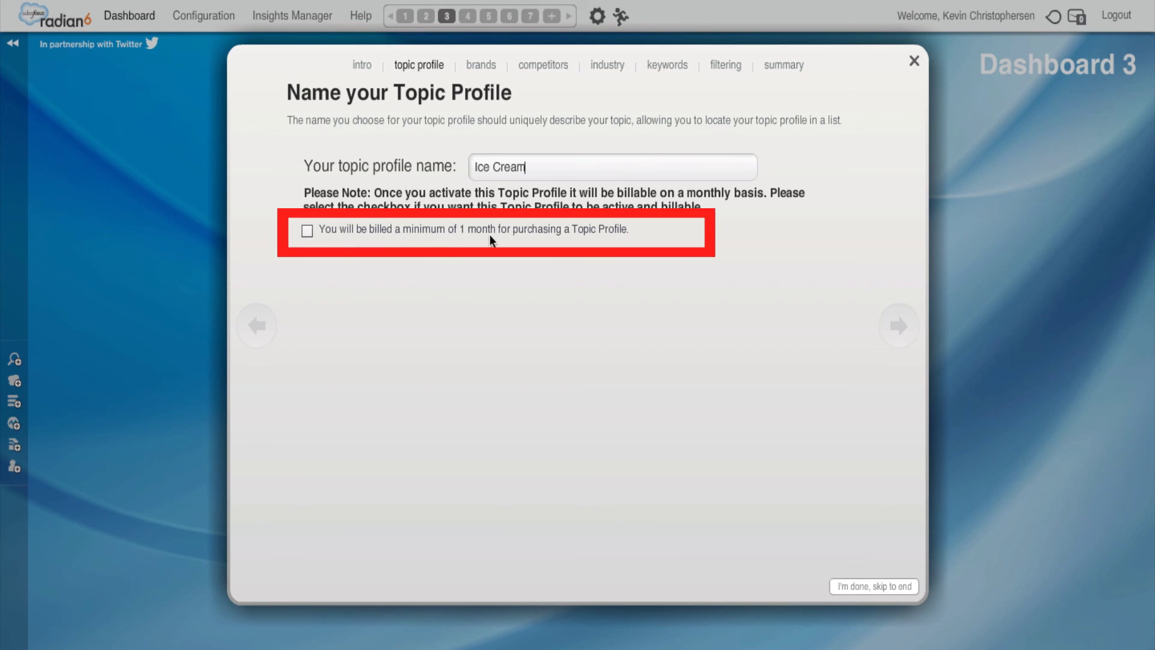
left_click(307, 230)
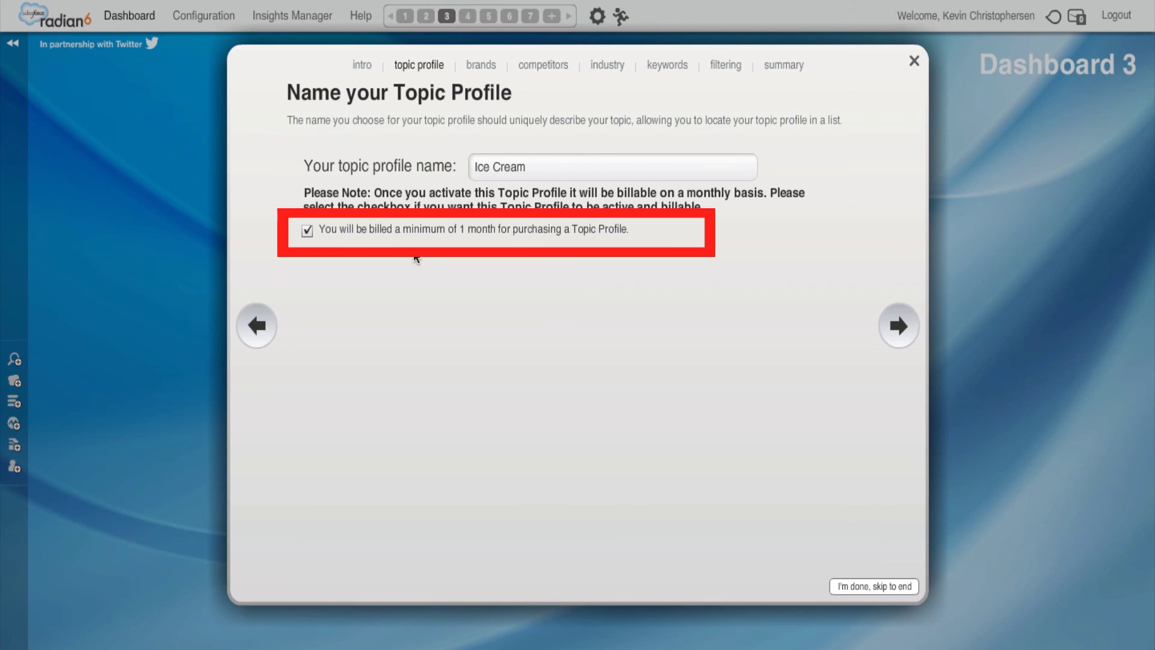
- Add Ben & Jerry's as the tracked brand
left_click(899, 325)
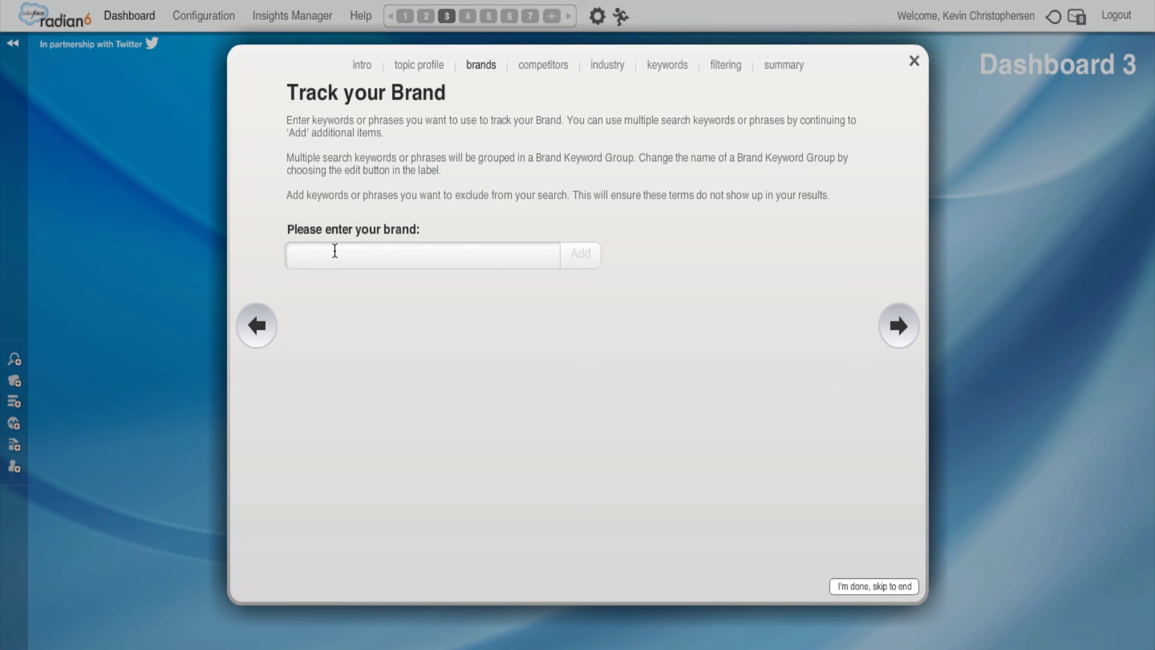
type("Ben &")
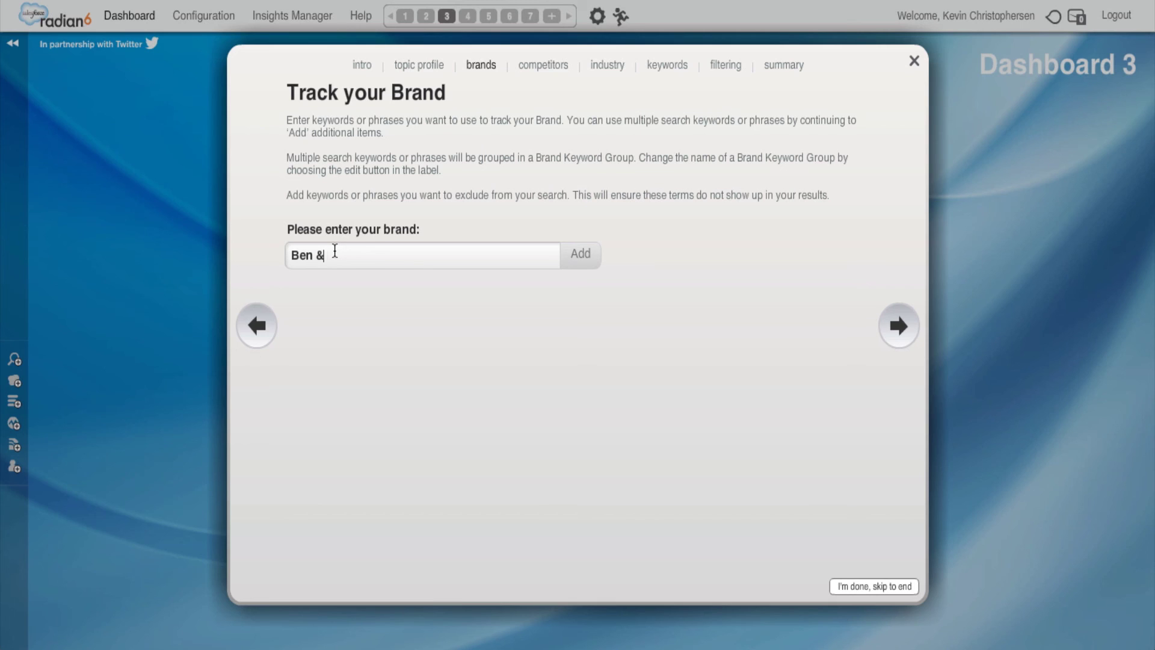
type(" Jerry")
type("'s")
left_click(592, 262)
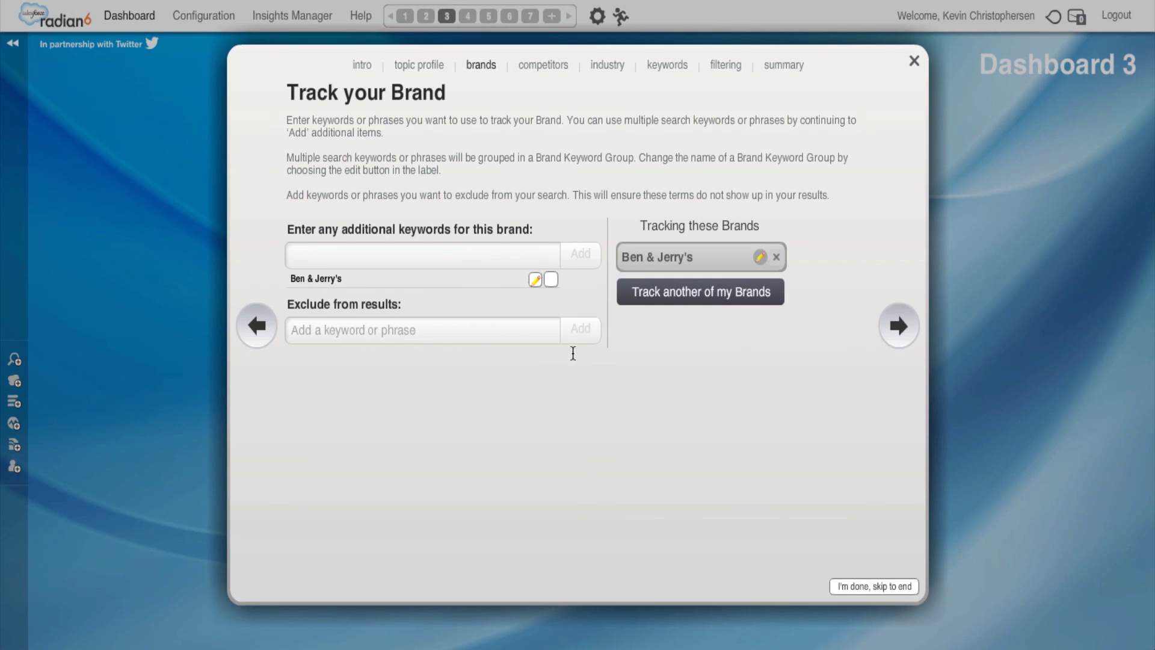
- Track Edy's as a competitor with Haagen Dazs as an extra keyword
left_click(911, 326)
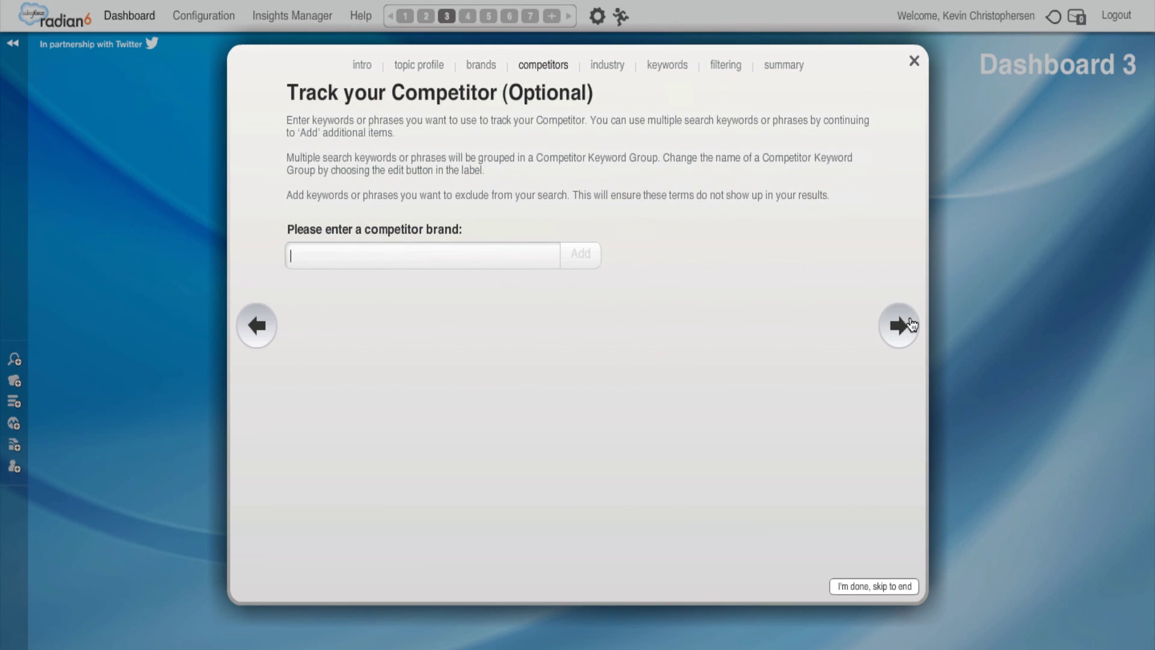
type("Ed")
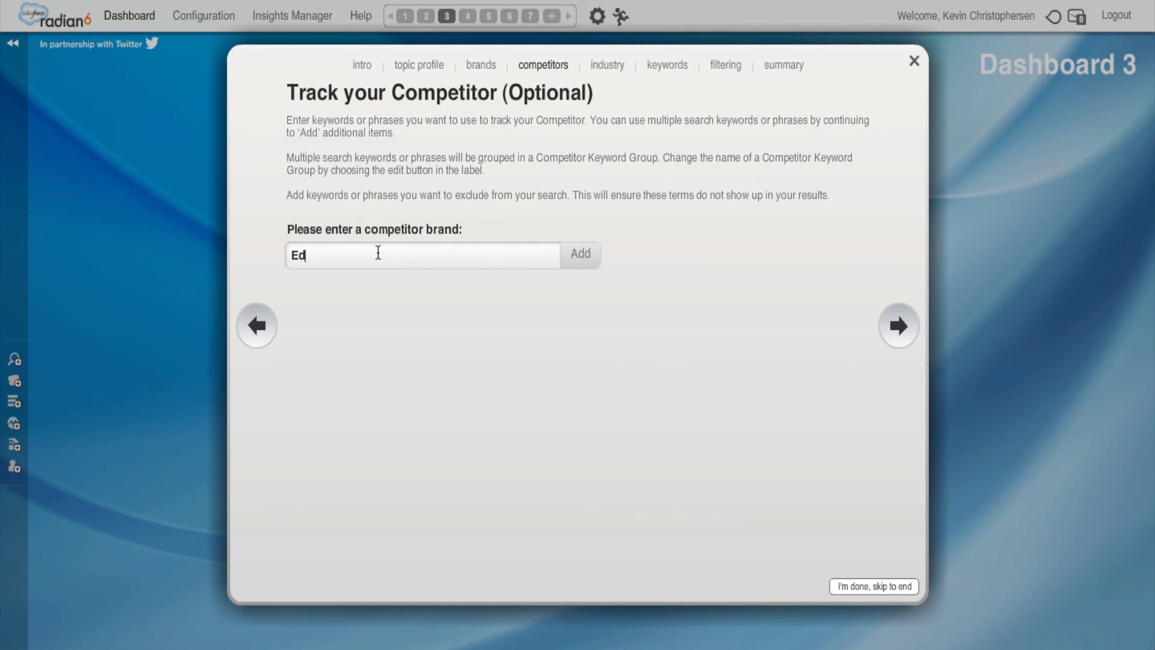
type("y's")
left_click(579, 255)
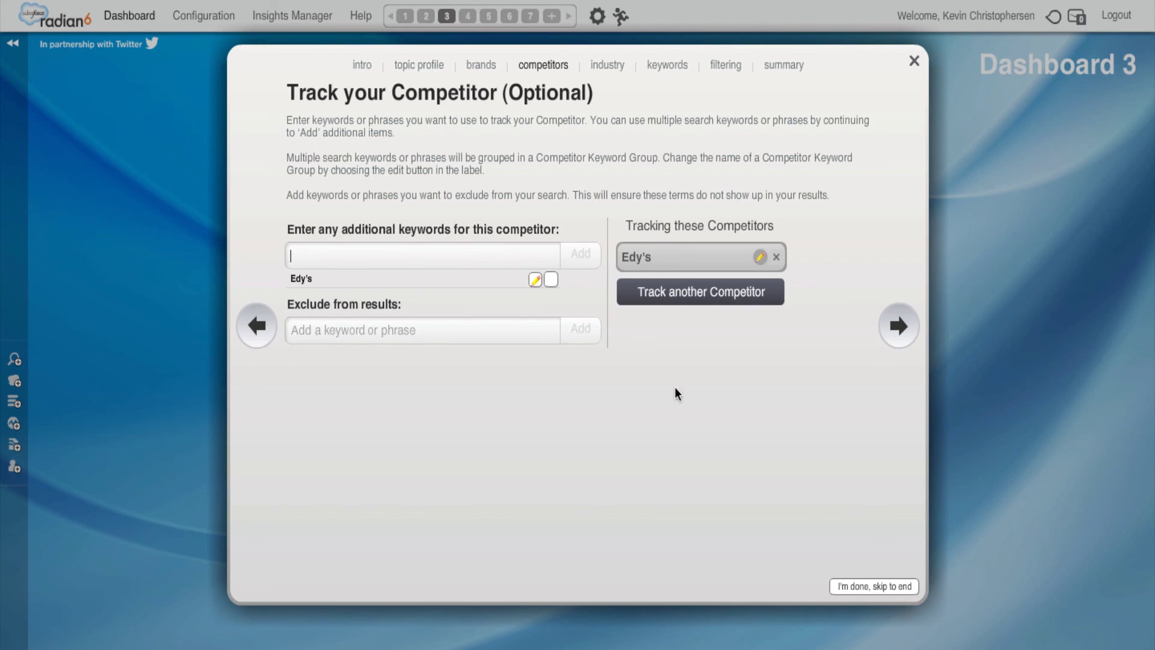
type("H")
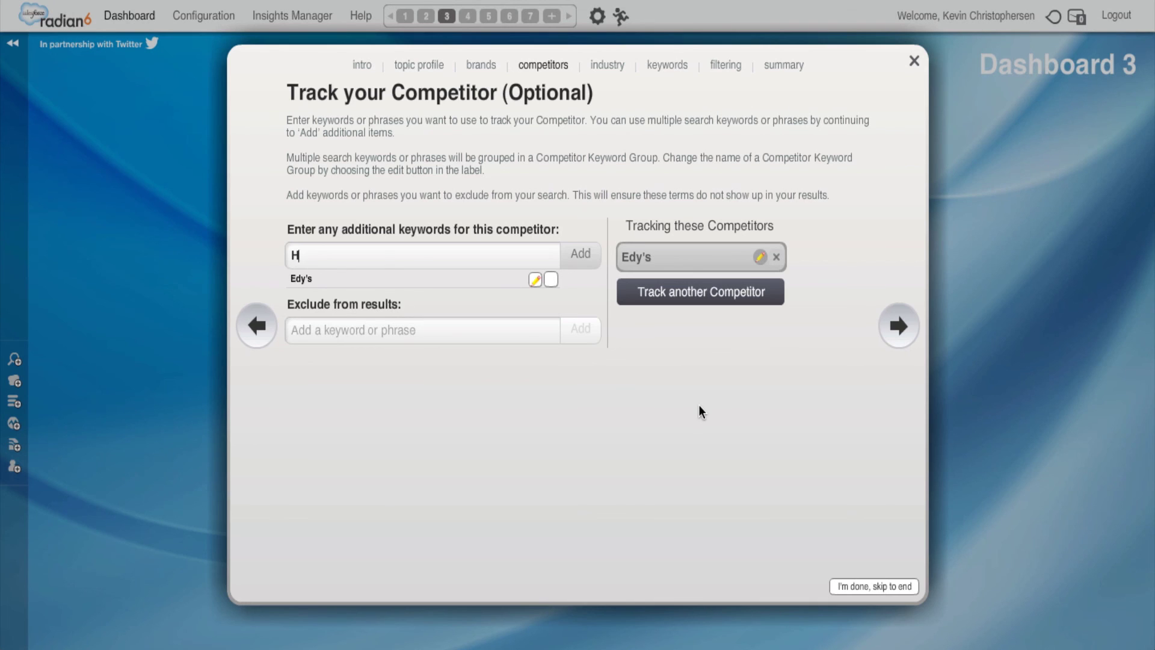
type("aagen Dazs")
left_click(581, 260)
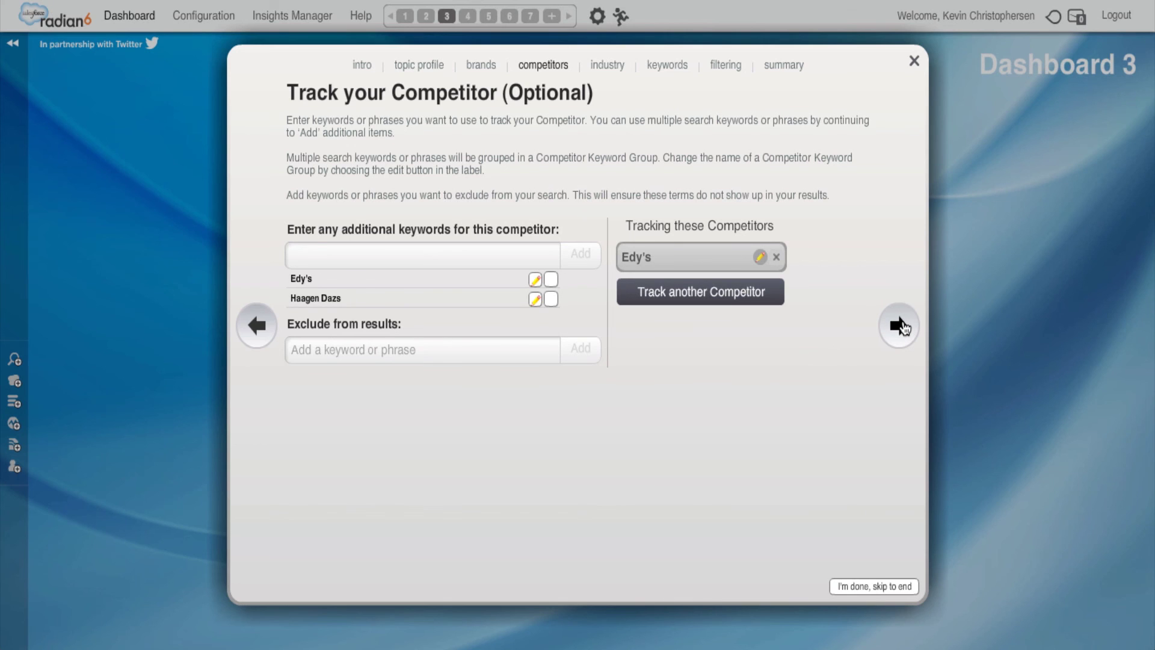
left_click(900, 326)
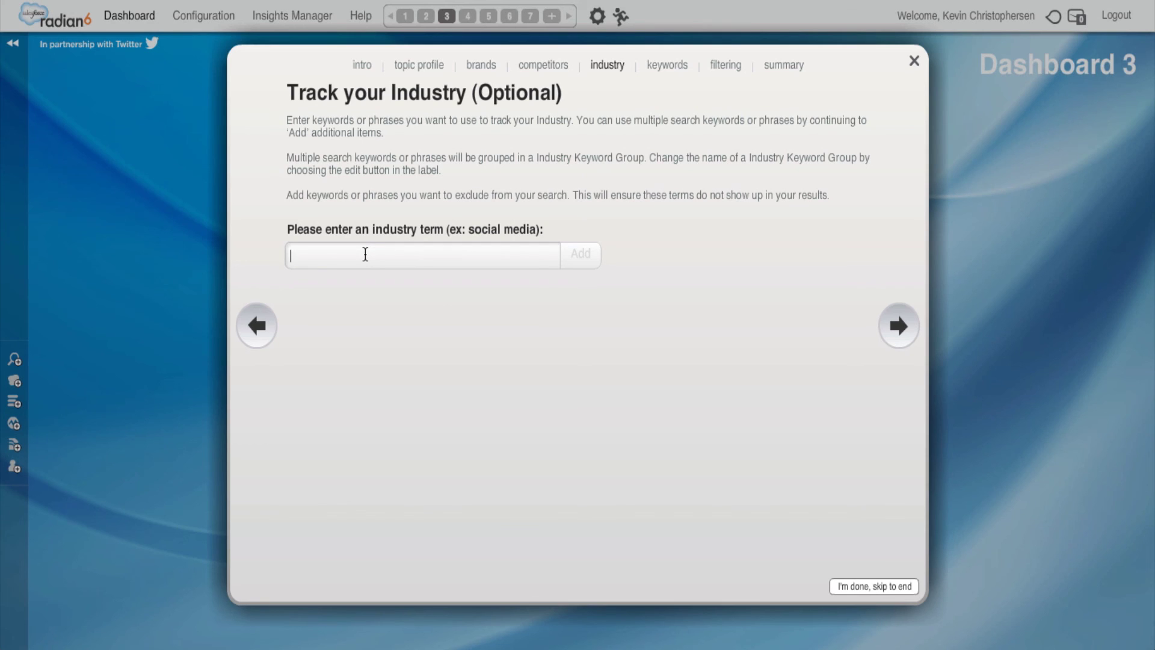
- Add Premium Ice Cream as a tracked industry and enter keyword Gourmet Ice Cream
type("Prem")
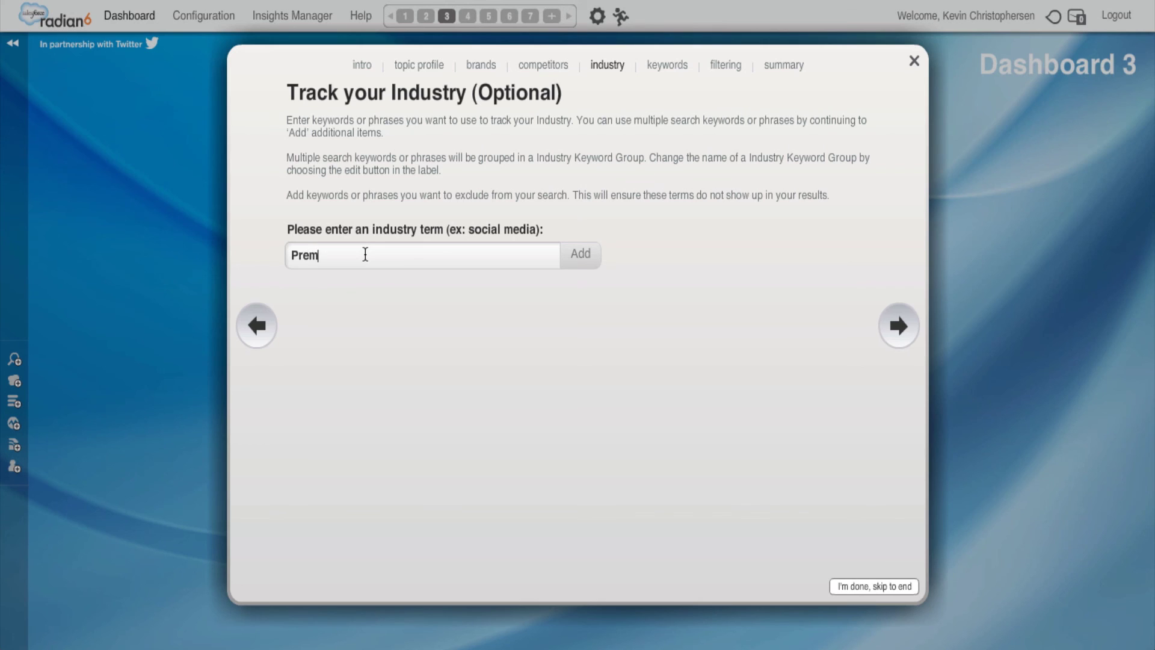
type("ium Ice")
type(" Cream")
left_click(593, 264)
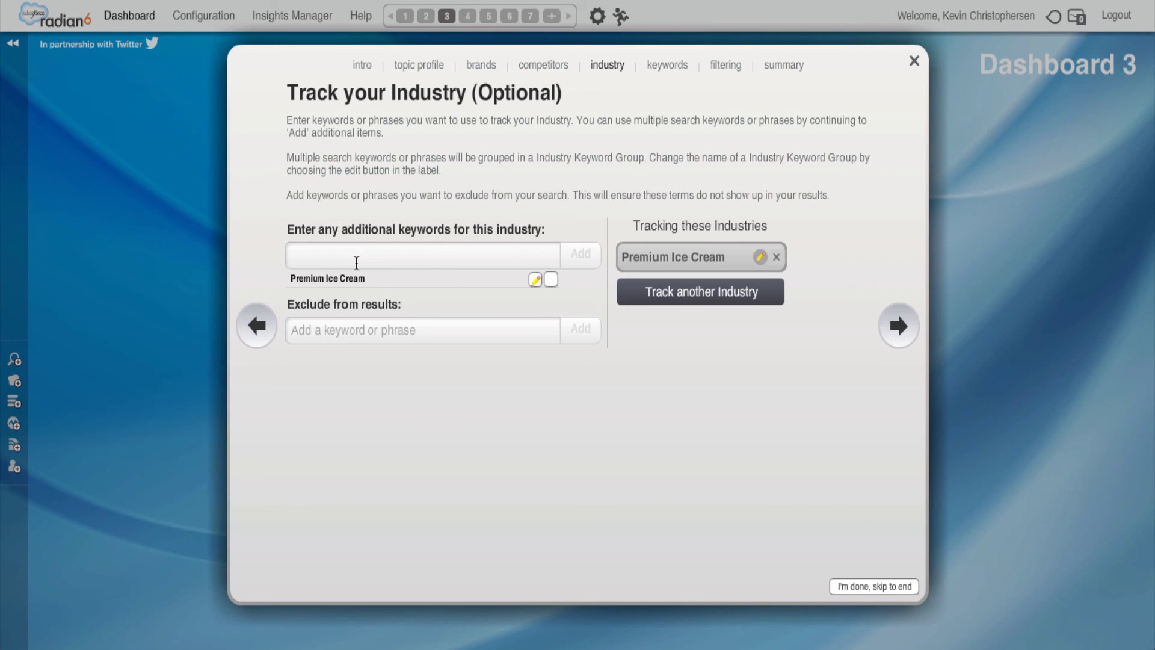
type("Gourme")
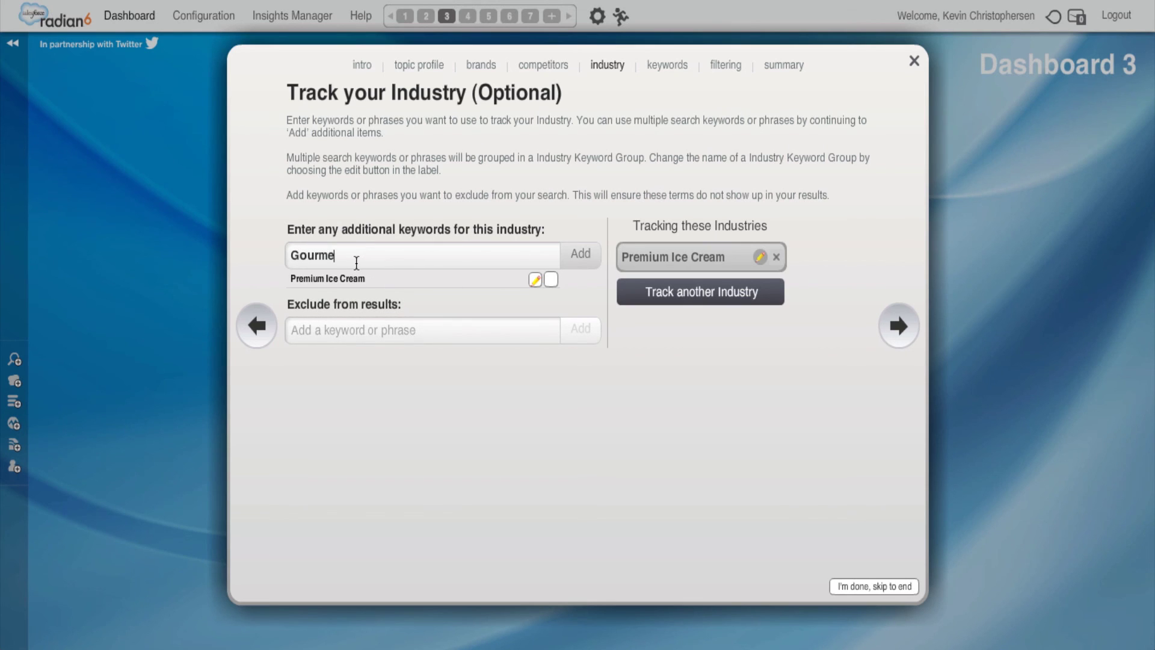
type("t Ice Cr")
type("eam")
- Add the Gourmet Ice Cream keyword and exclude Sorbets, Soy and Ice Milk
left_click(580, 254)
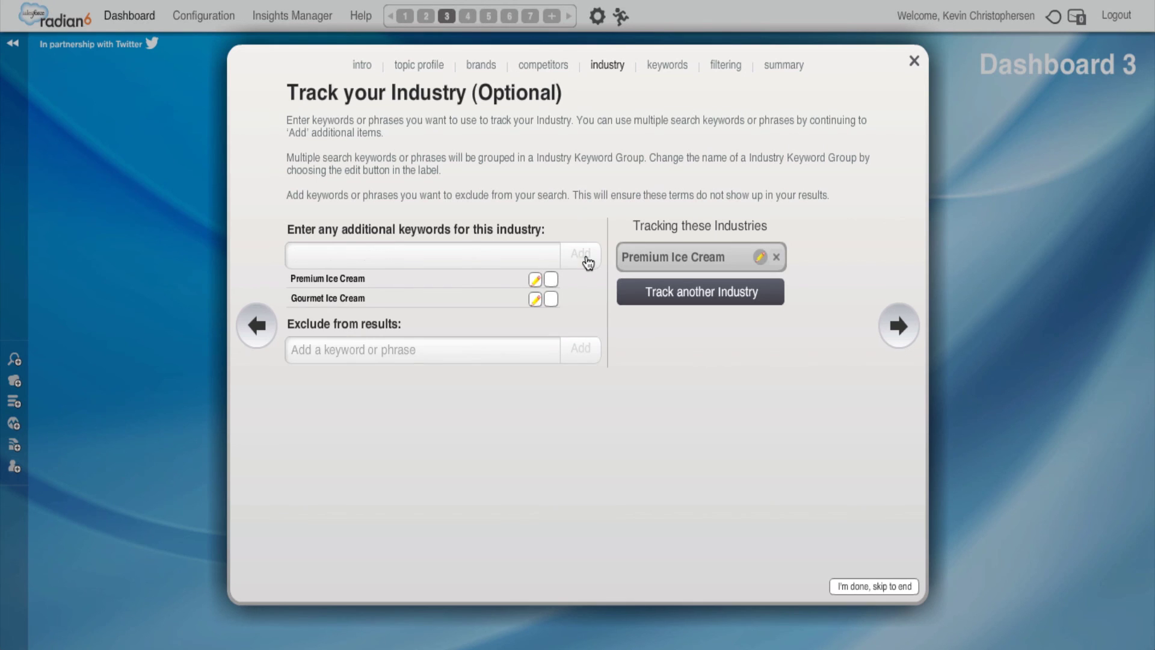
left_click(433, 349)
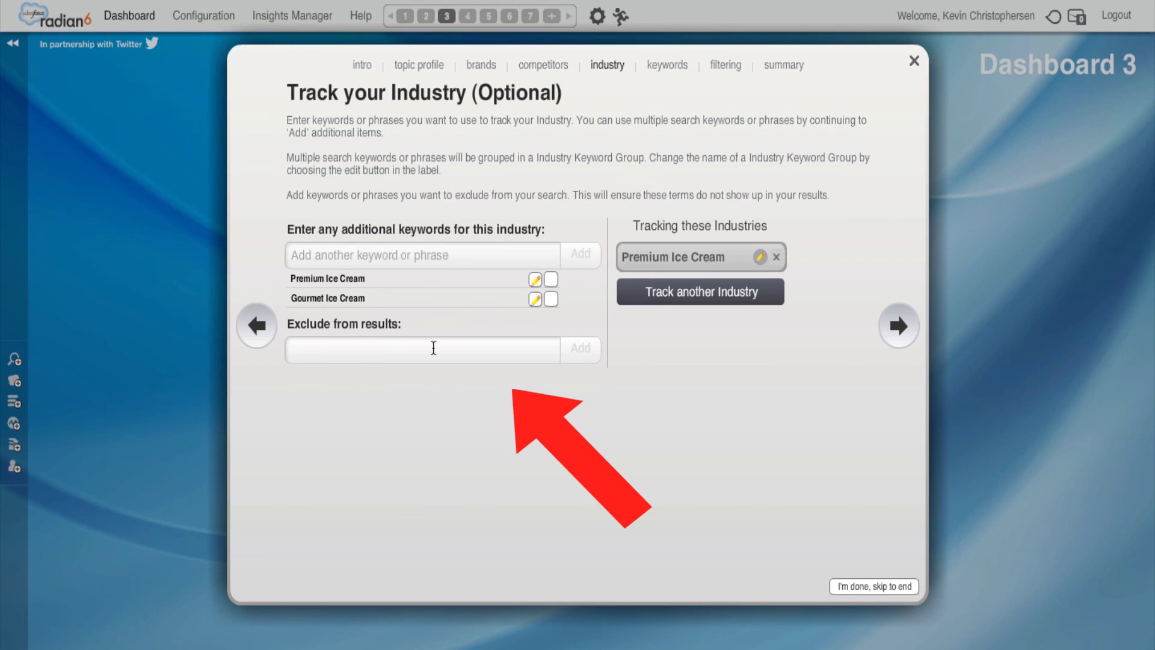
type("Sorbets")
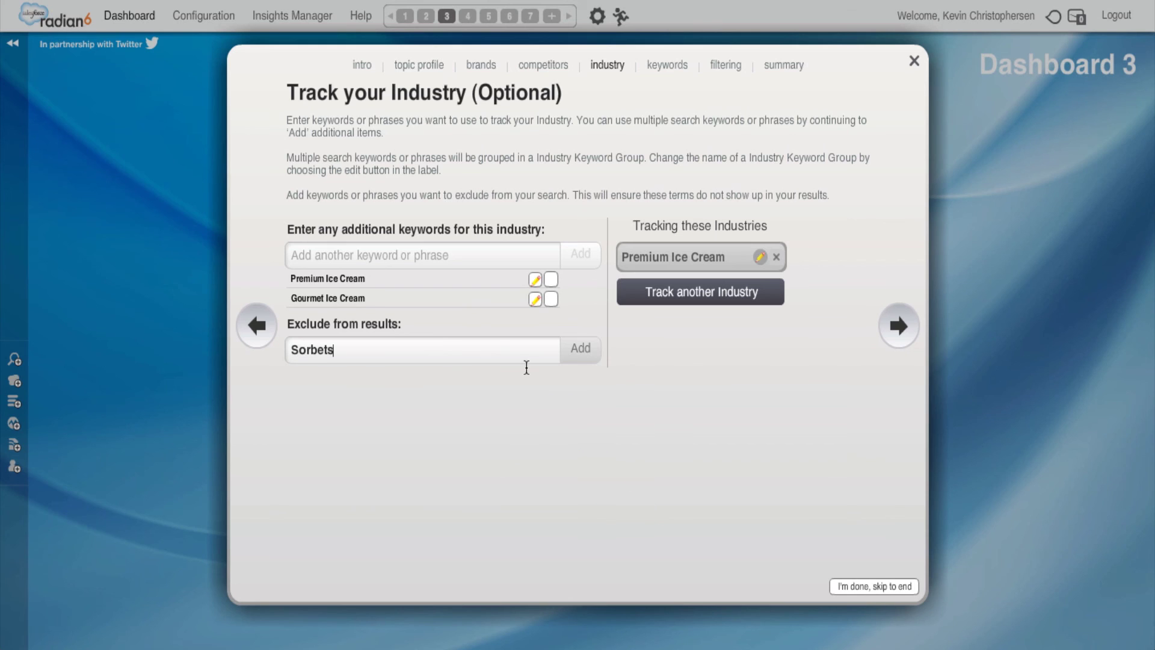
left_click(580, 347)
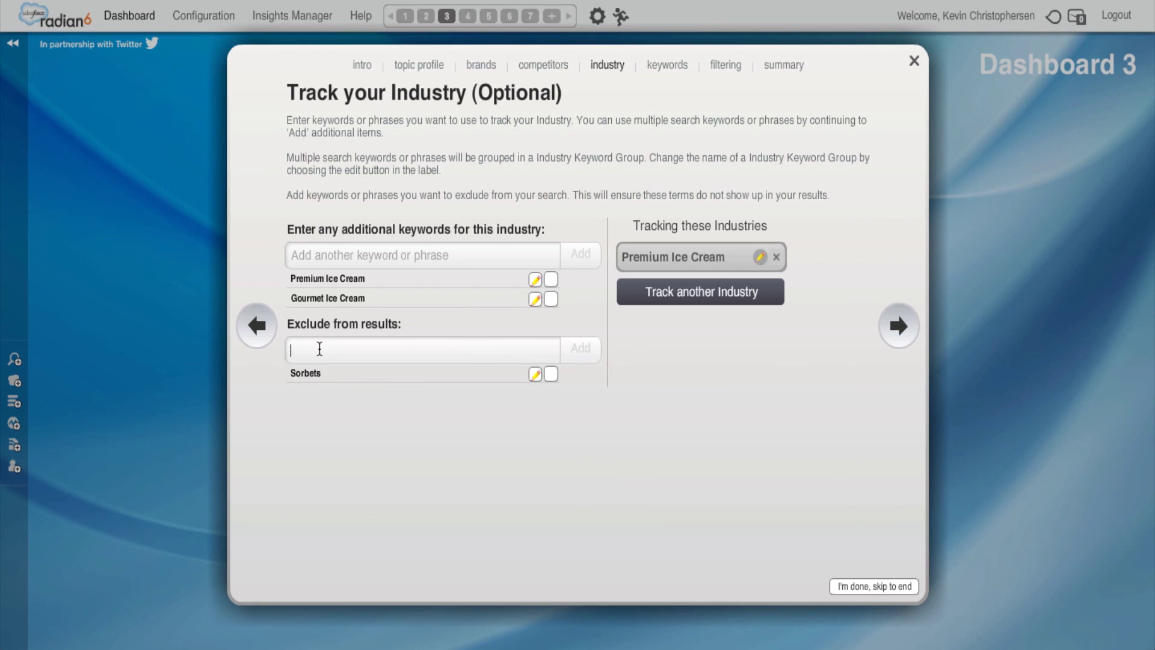
type("Soy")
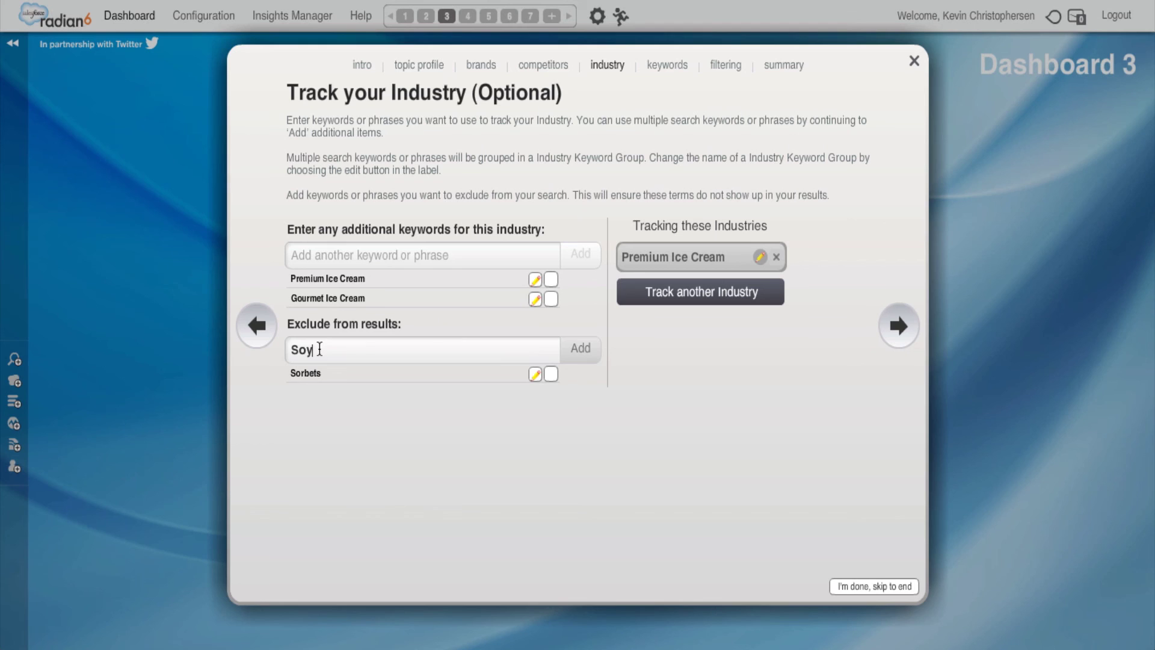
left_click(581, 350)
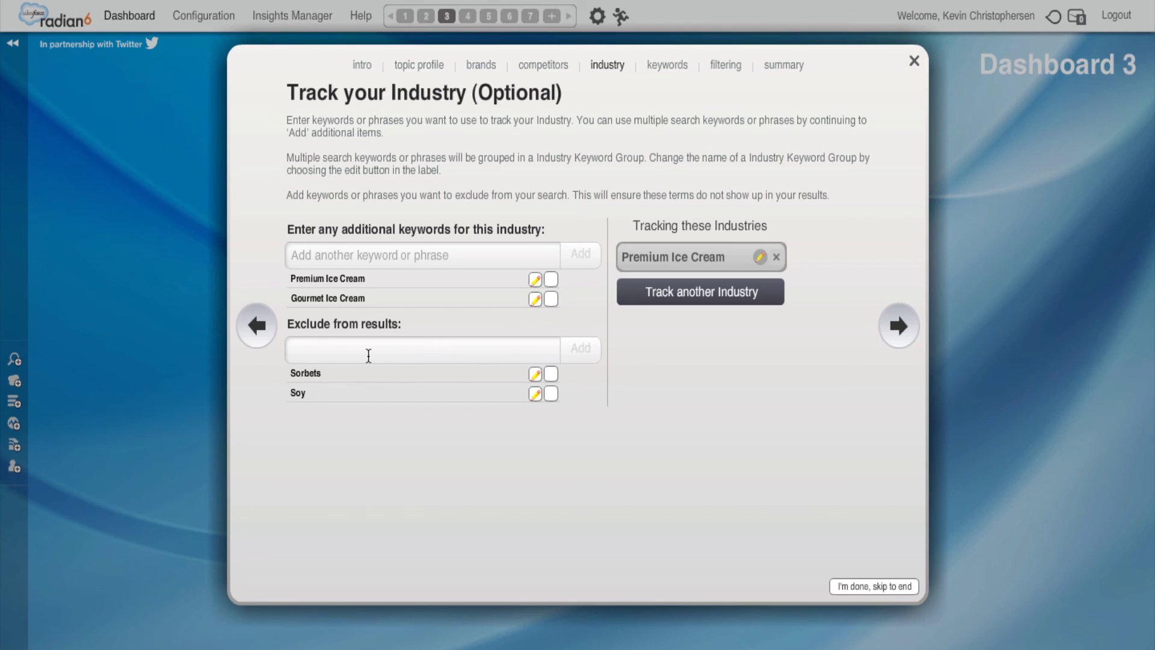
type("I")
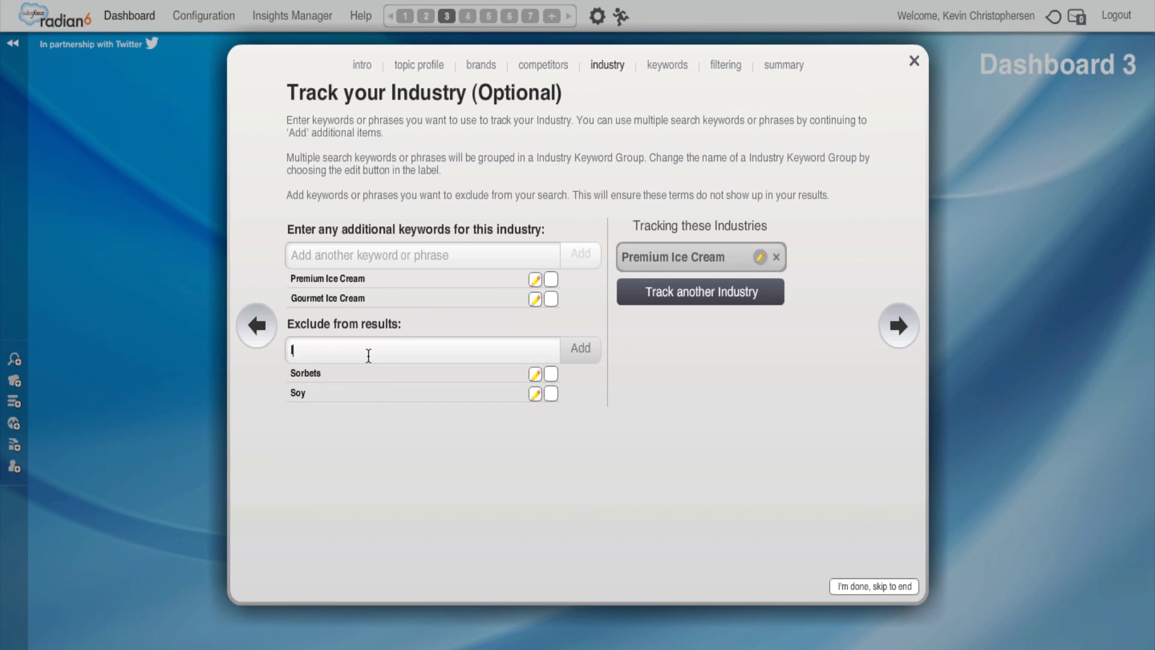
type("ce Mile")
key("BackSpace")
type("k")
left_click(581, 349)
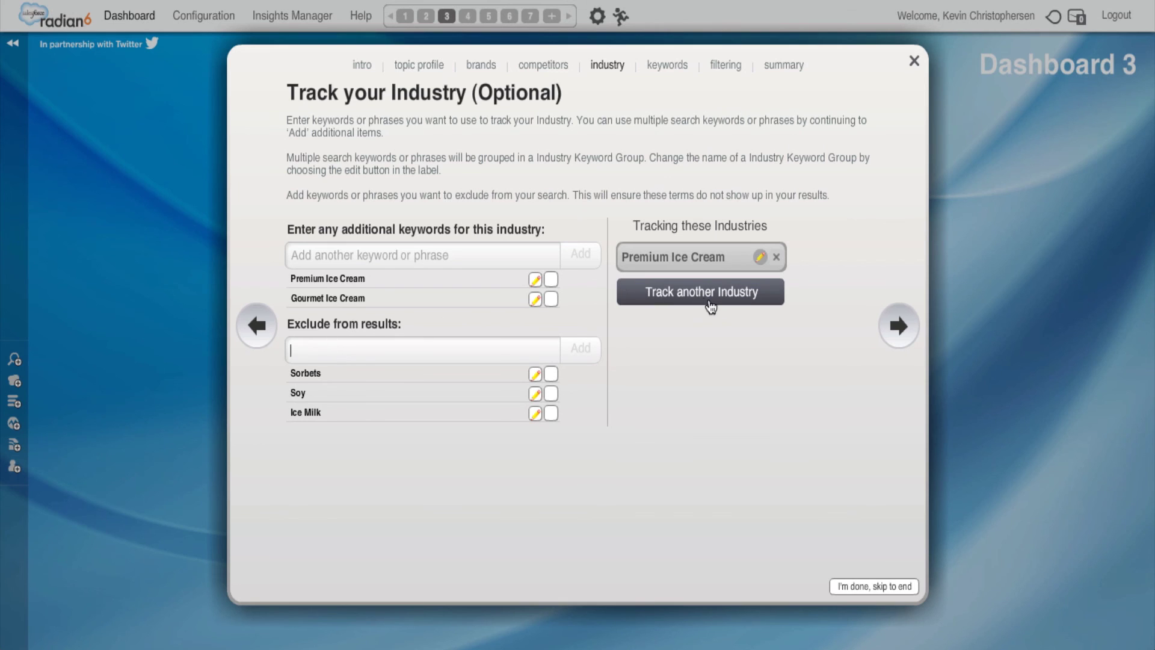
- Go to the optional additional-keywords step and leave it empty
left_click(896, 326)
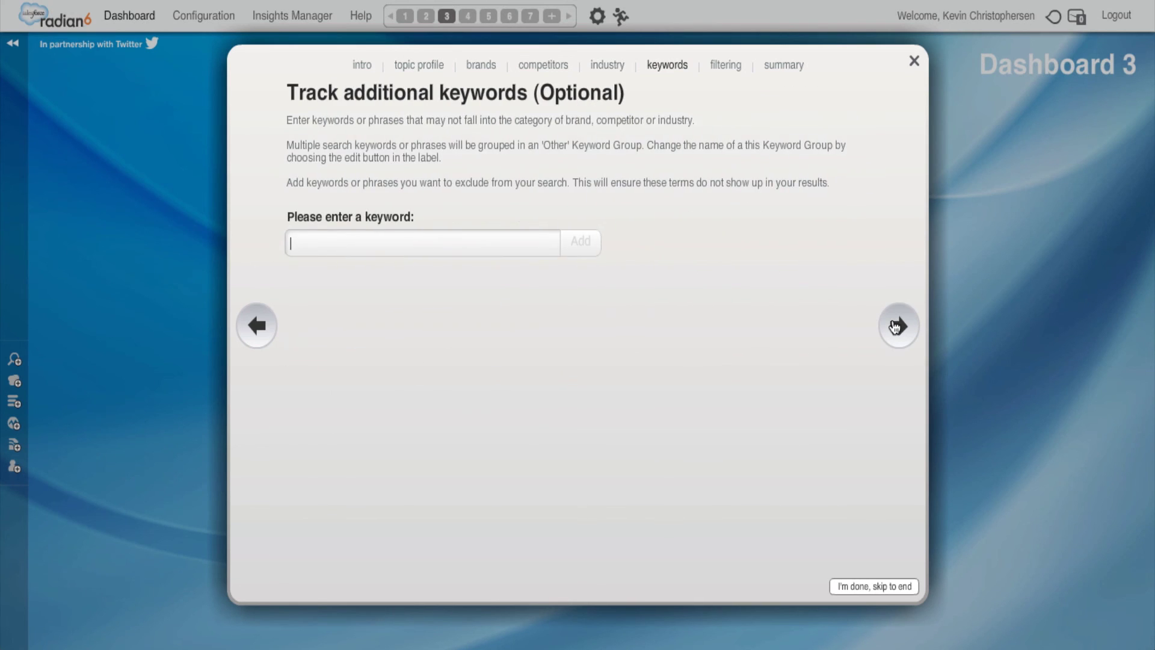
left_click(410, 231)
- Restrict region filtering to selected regions, choosing only United States
left_click(901, 323)
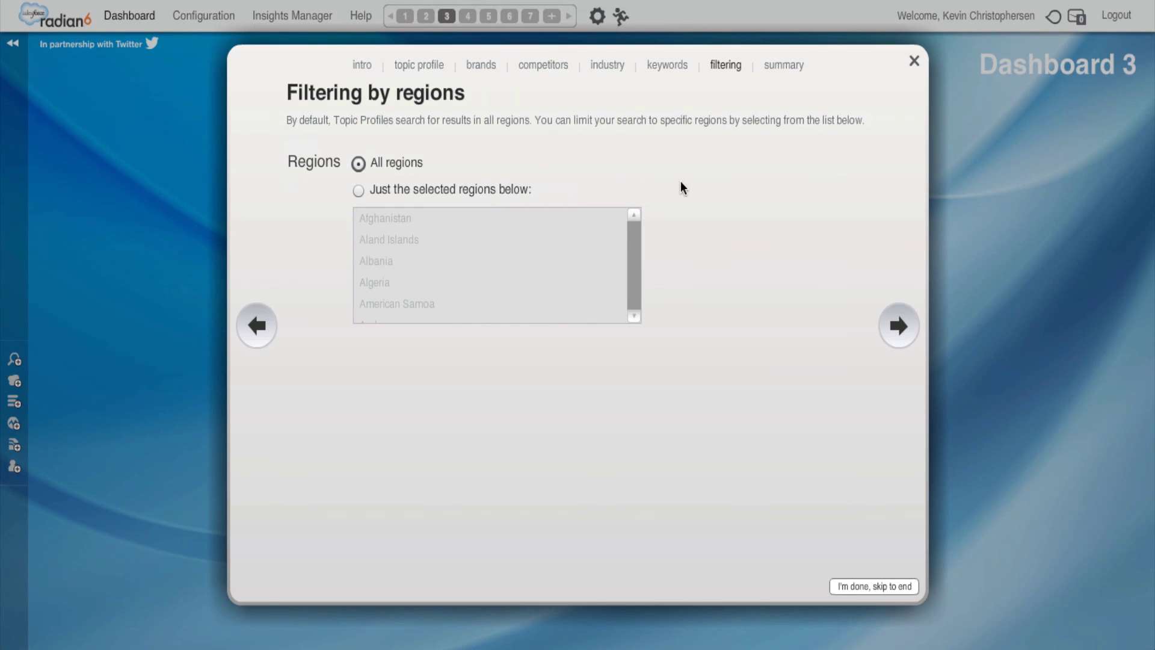
left_click(358, 191)
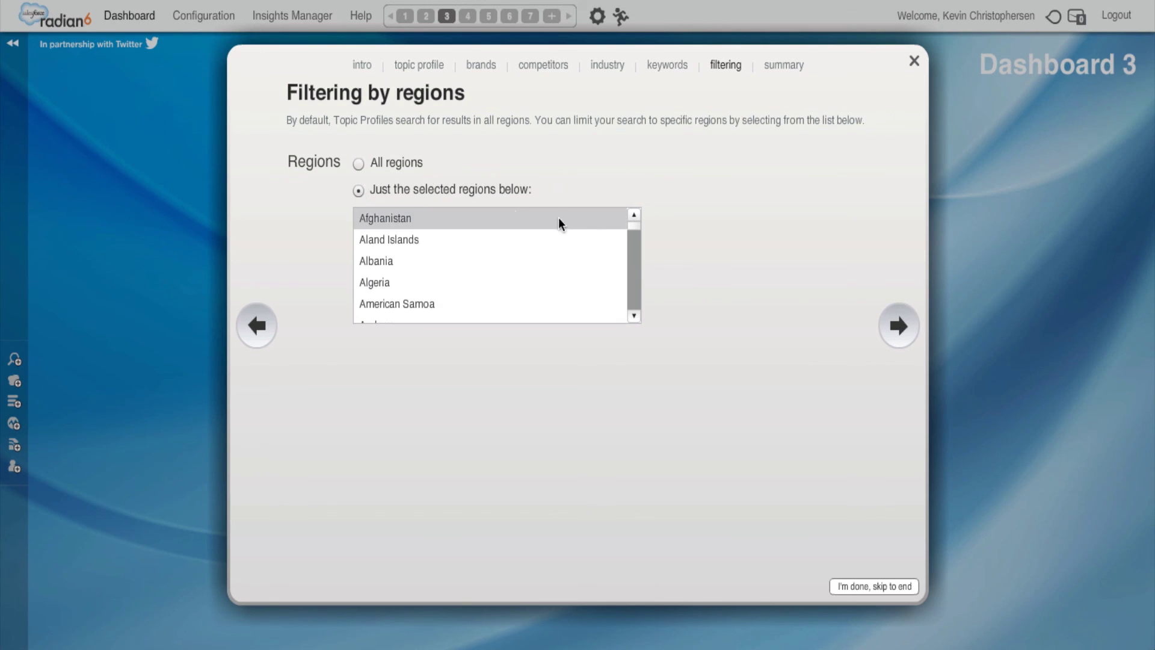
left_click_drag(632, 225, 631, 275)
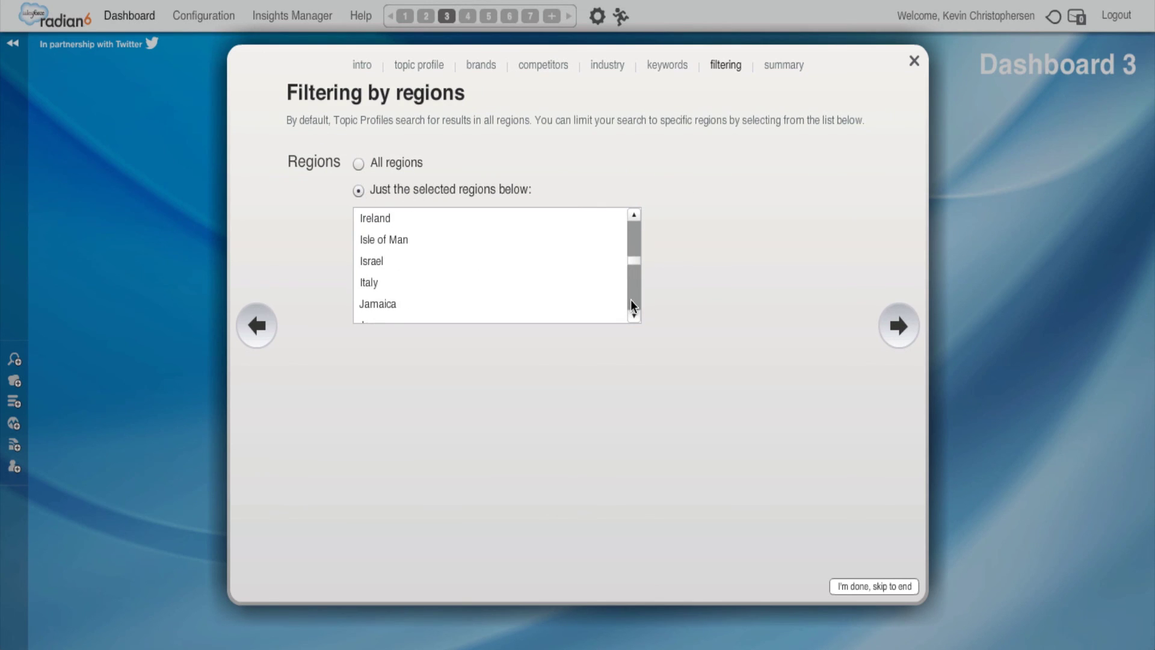
left_click(633, 316)
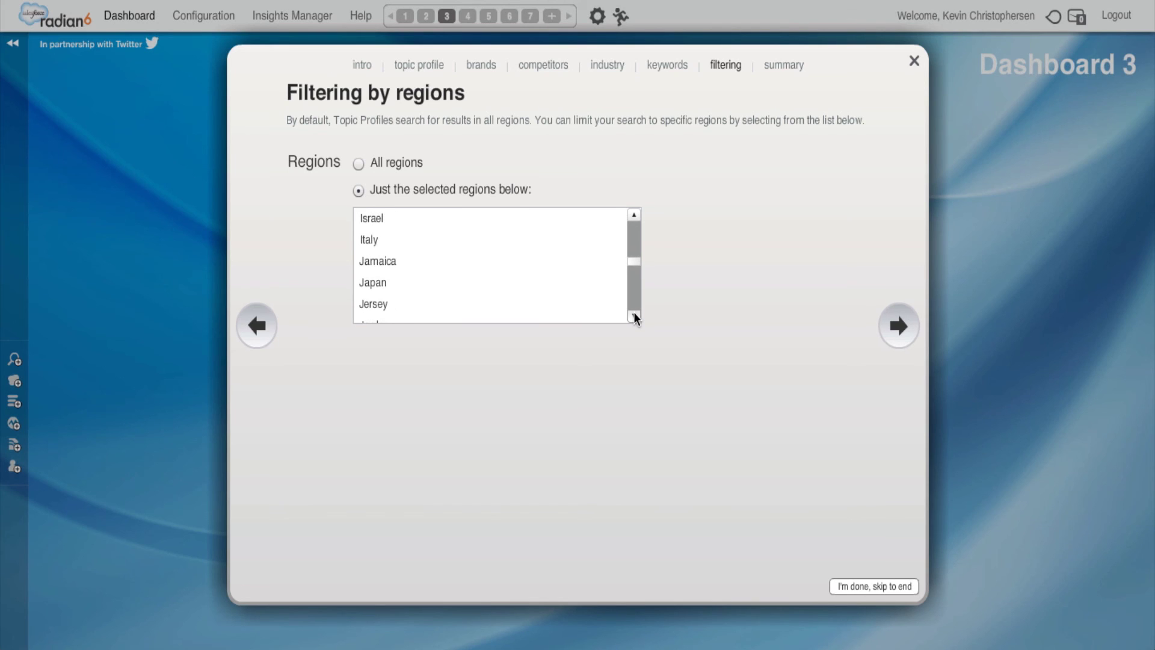
left_click(633, 313)
left_click(633, 314)
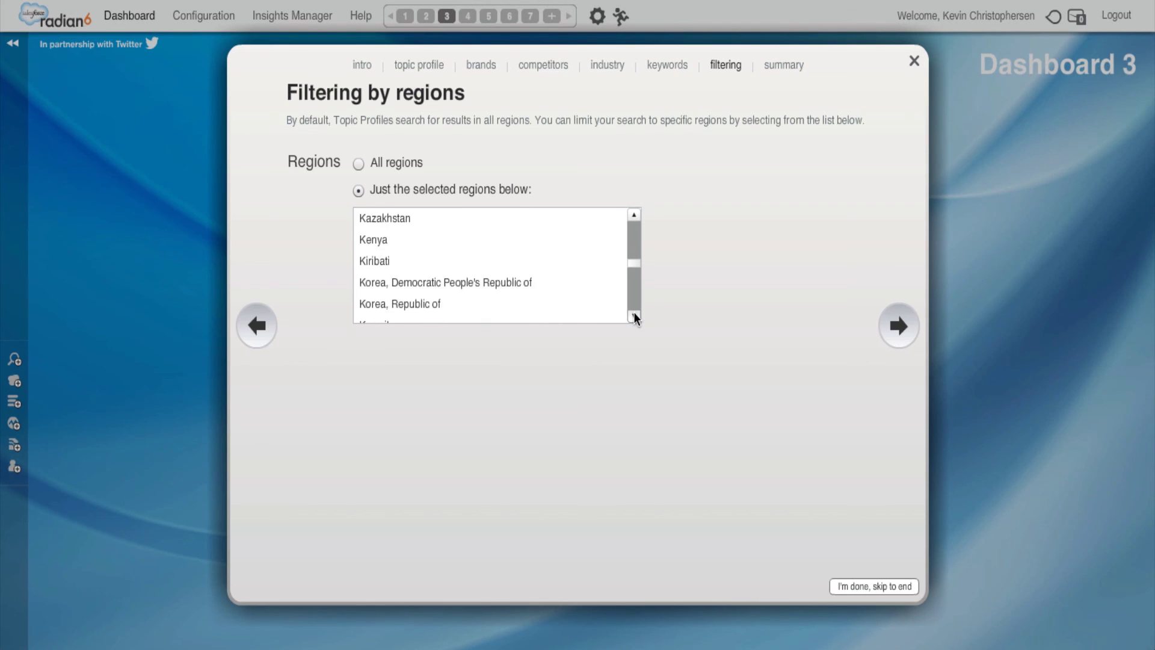
left_click(634, 315)
left_click_drag(633, 264, 633, 301)
left_click(435, 303)
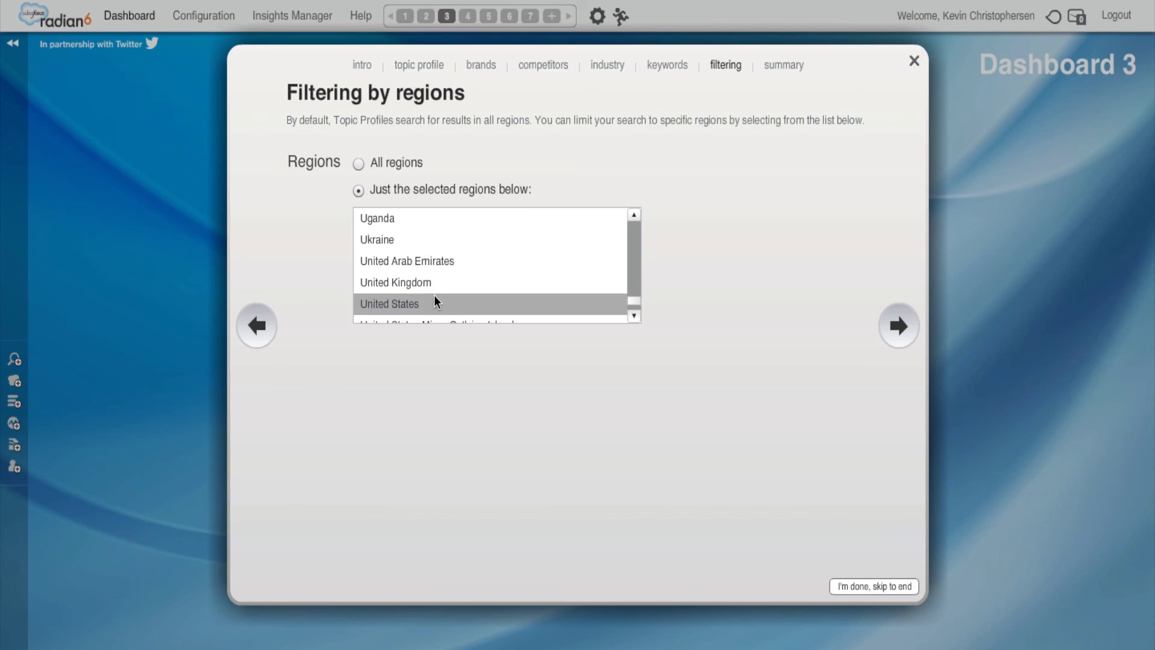
- Limit media to Blogs, Videos, Images, Mainstream News, Twitter, Forums, Forum Replies, Comments, Facebook
left_click(902, 326)
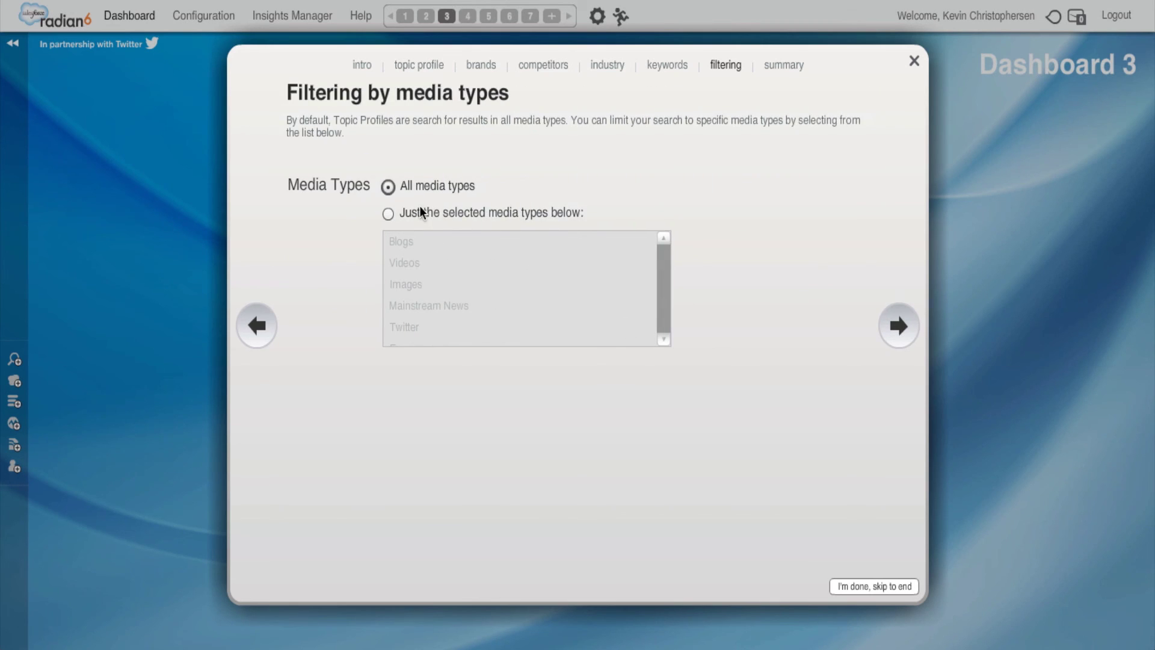
left_click(388, 214)
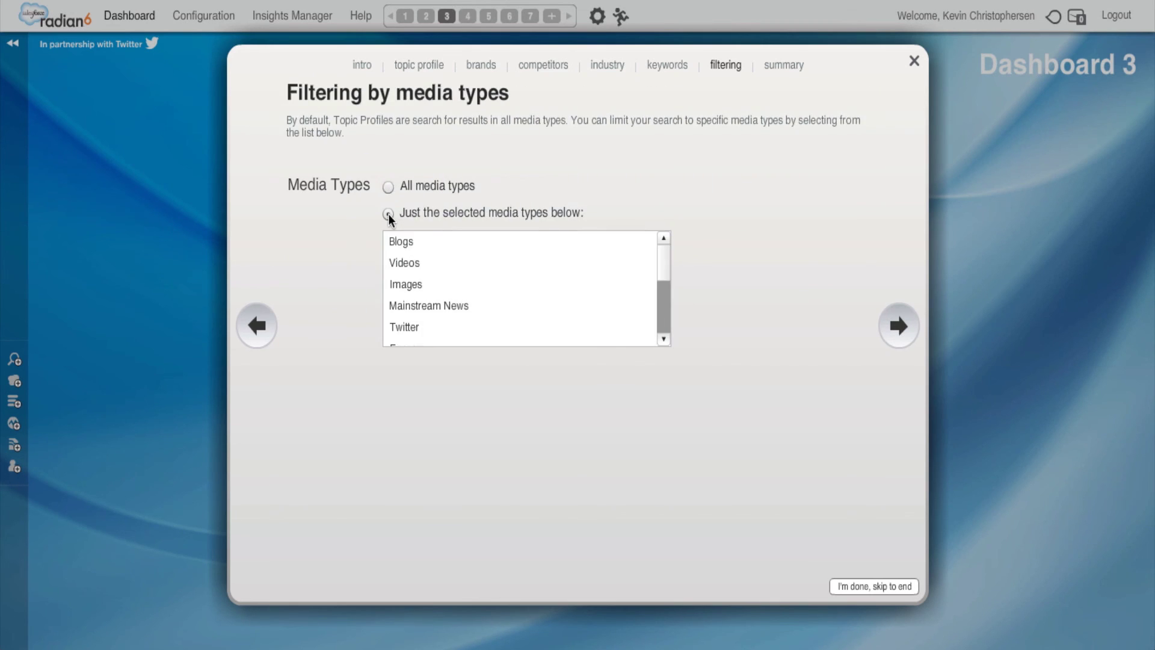
left_click(442, 247)
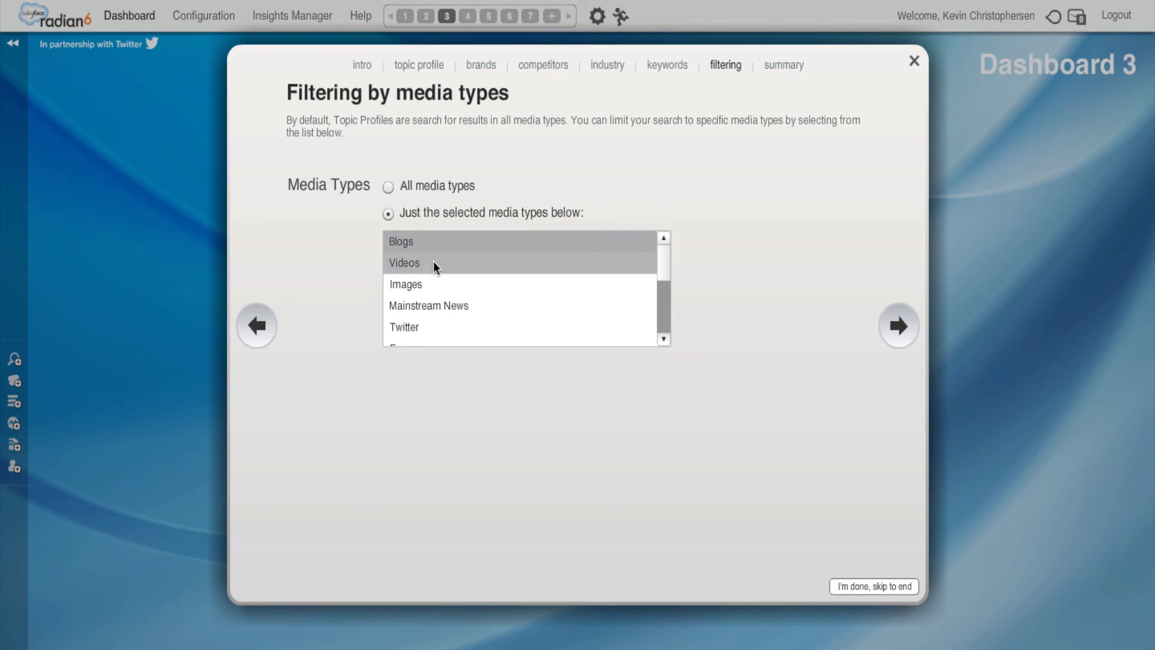
left_click(433, 278, "ctrl")
left_click(448, 302, "ctrl")
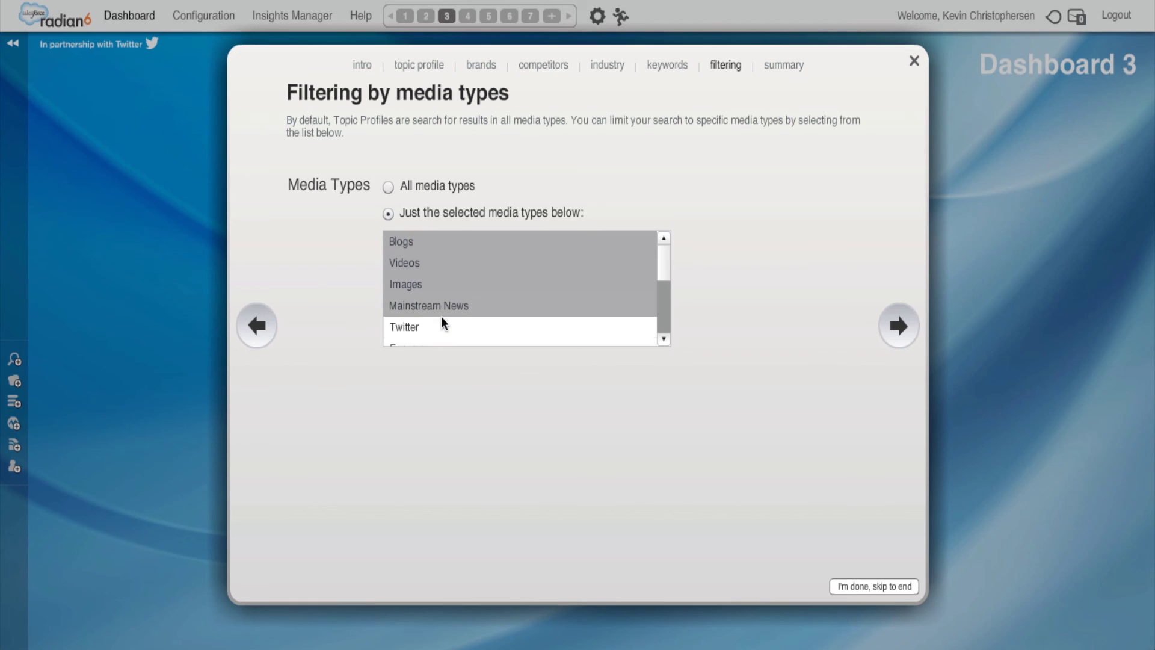
left_click(445, 325, "ctrl")
left_click(662, 337)
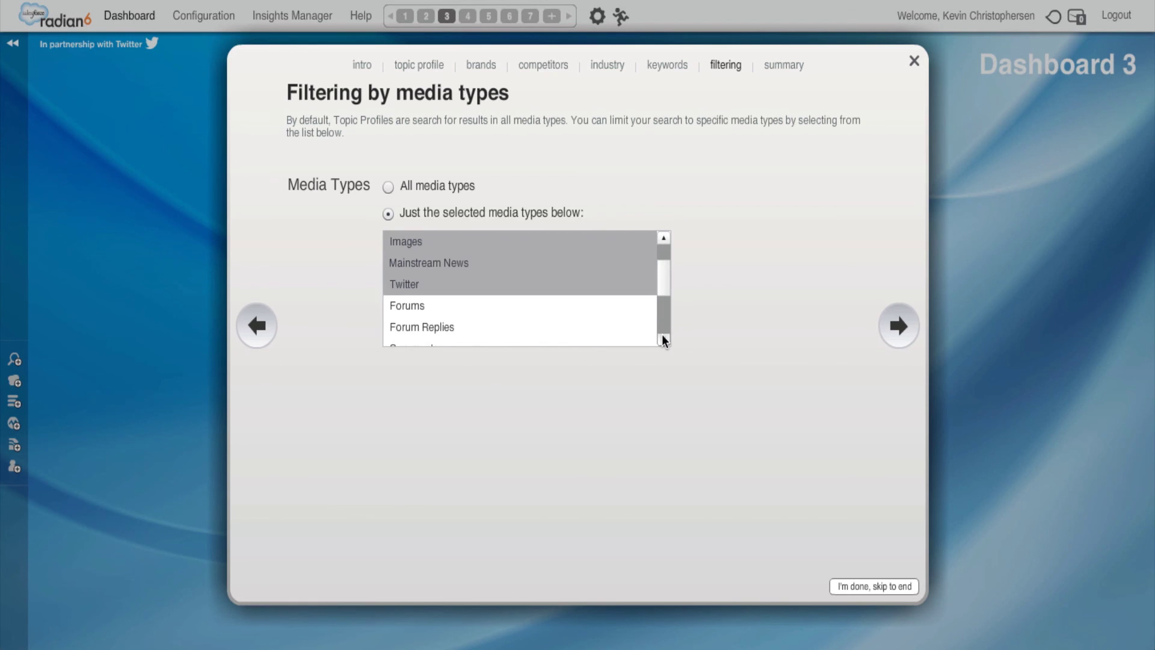
left_click(511, 308, "ctrl")
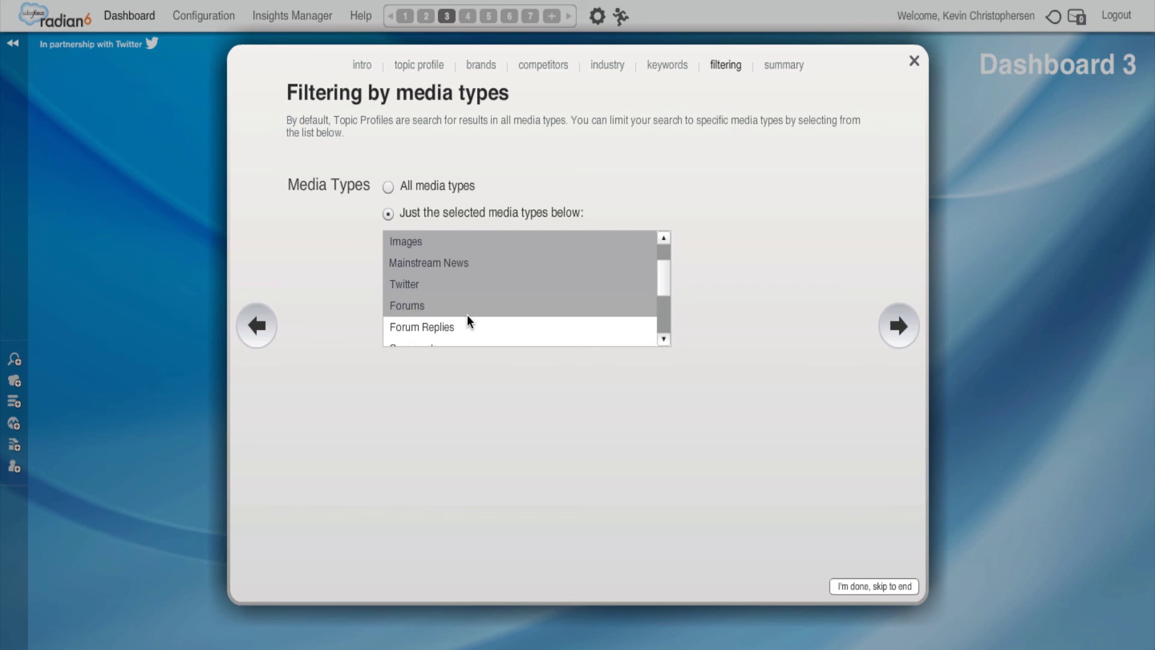
left_click(461, 324, "ctrl")
left_click(664, 339)
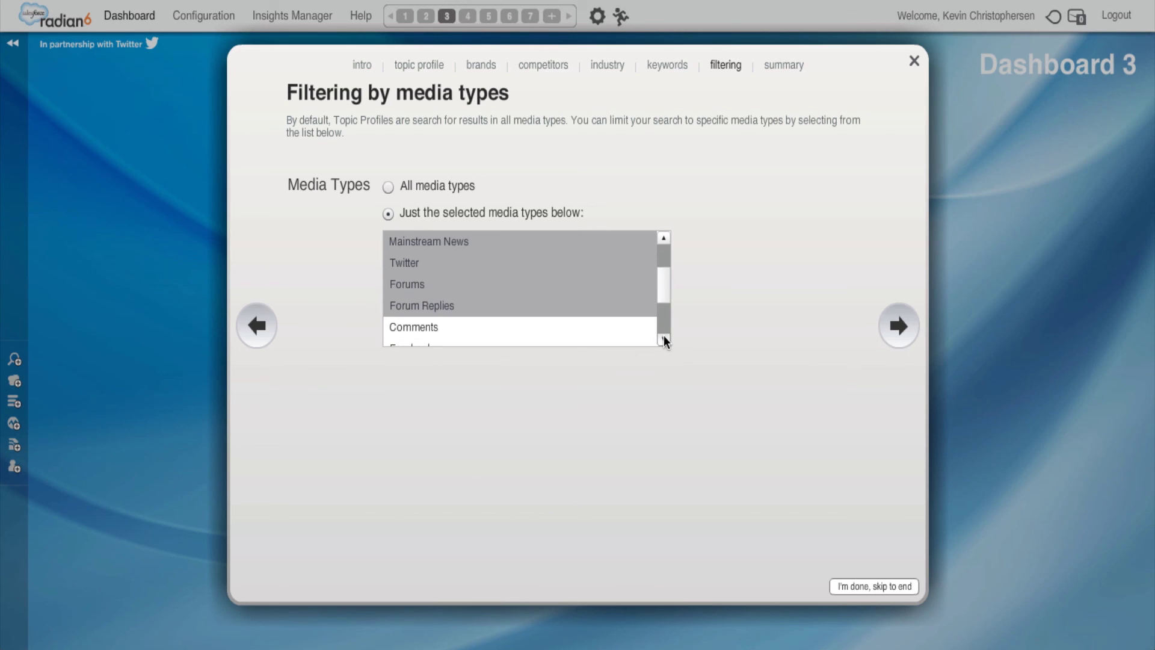
left_click(663, 338)
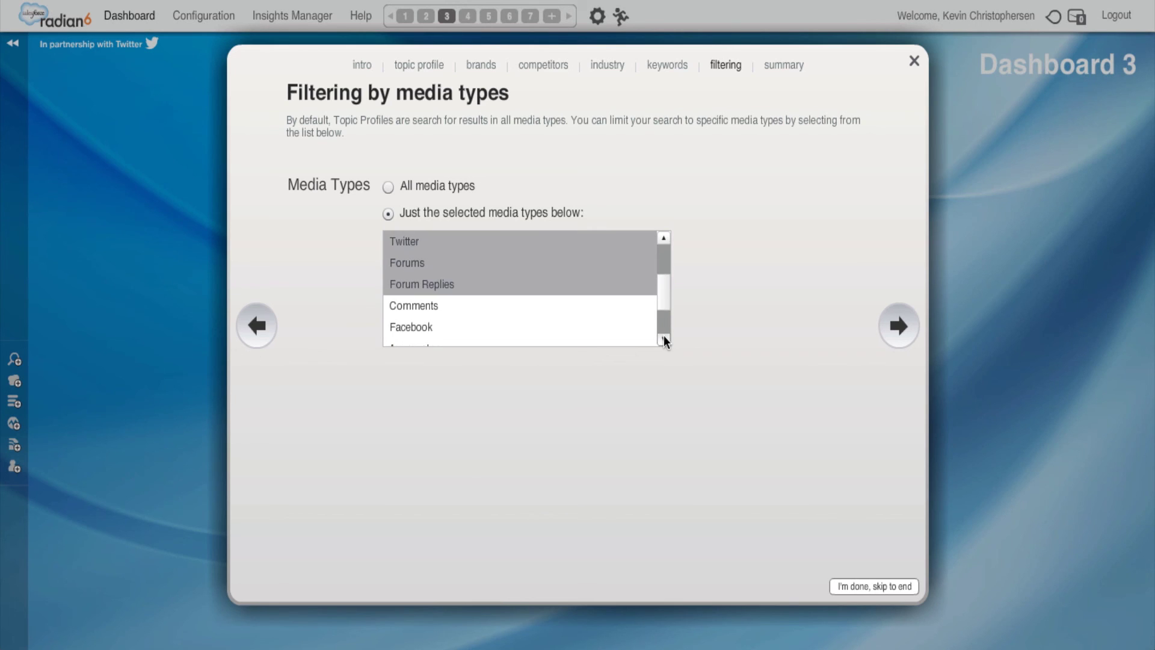
left_click(553, 287, "ctrl")
left_click(514, 301, "ctrl")
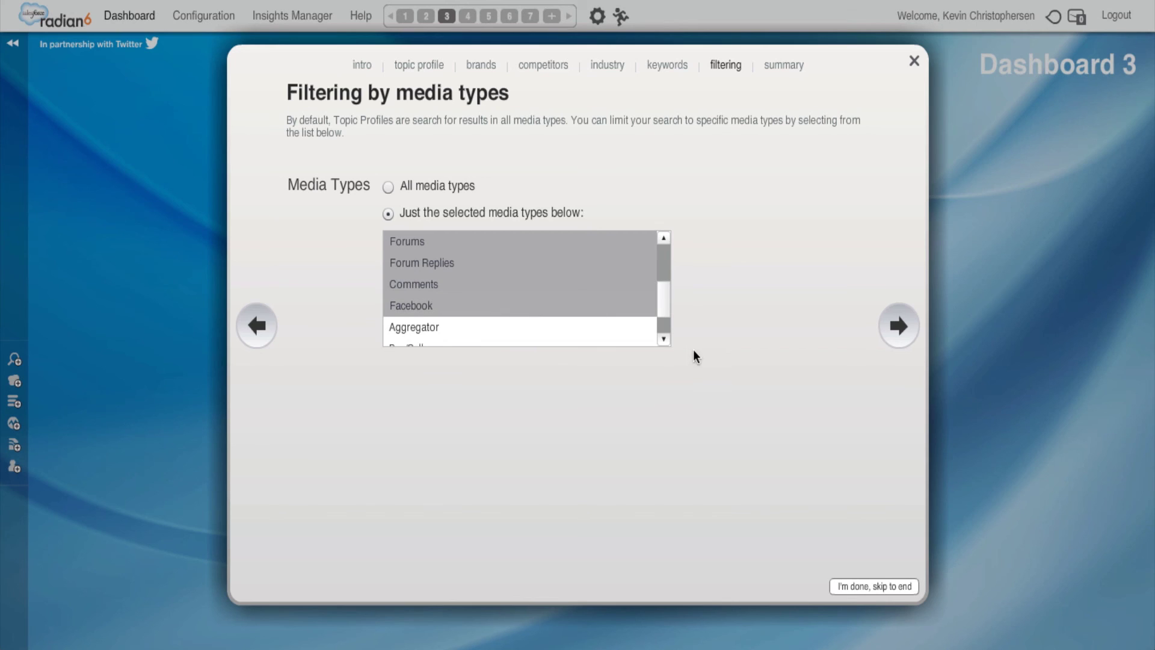
left_click(663, 337)
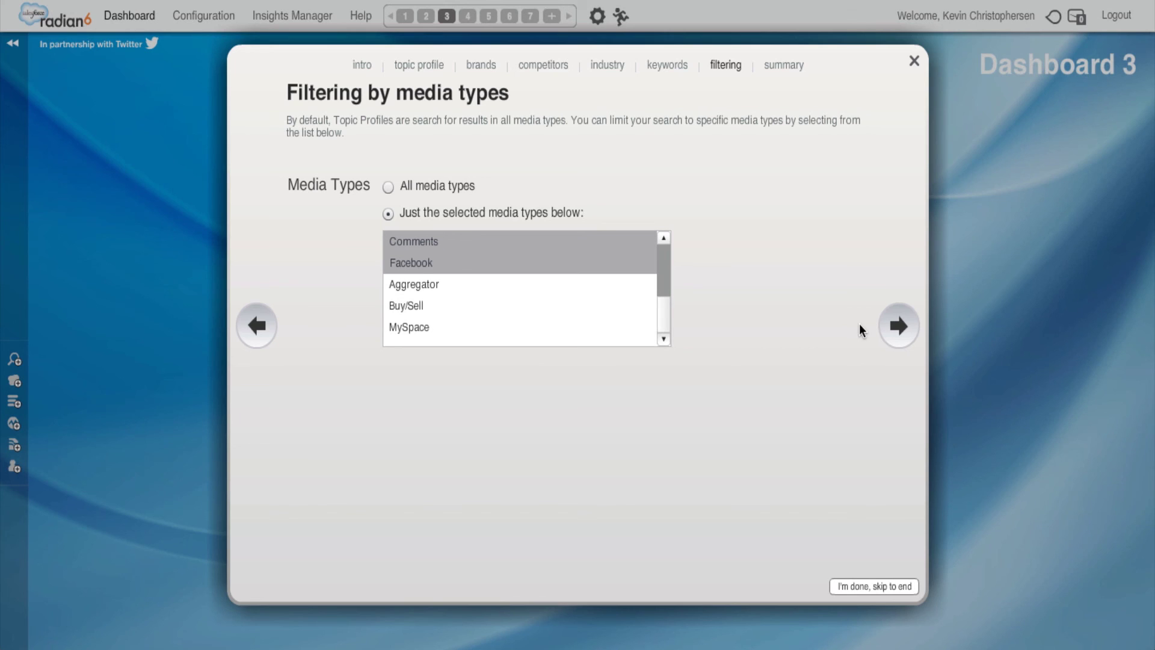
- Limit language filtering to English only
left_click(902, 327)
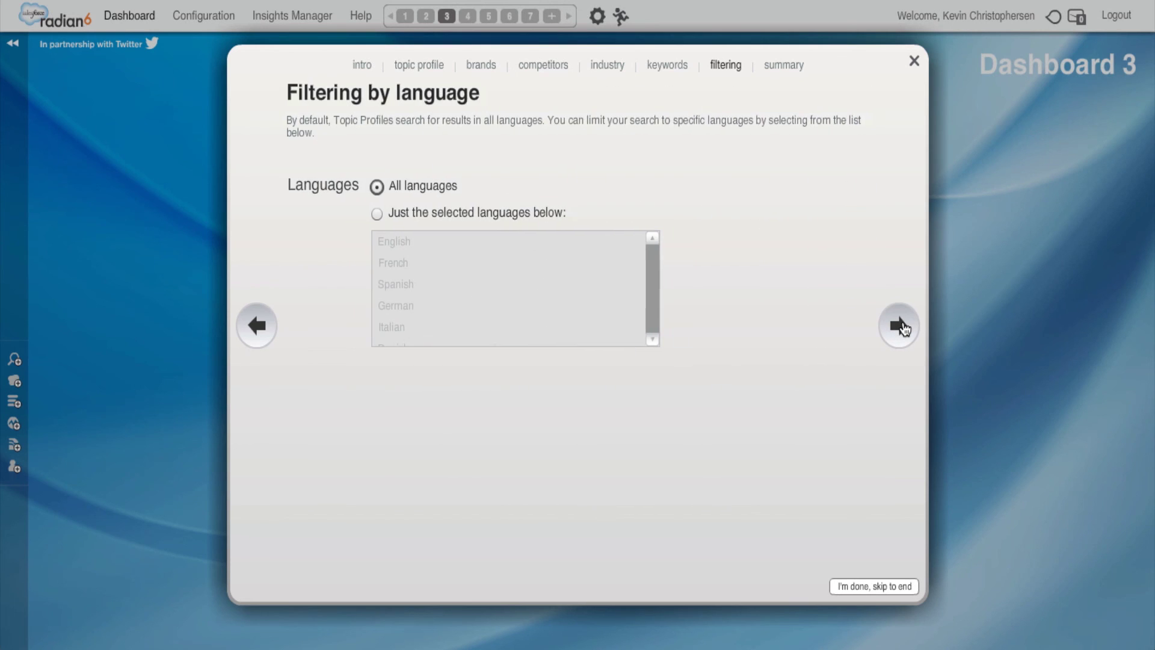
left_click(377, 214)
left_click(399, 241)
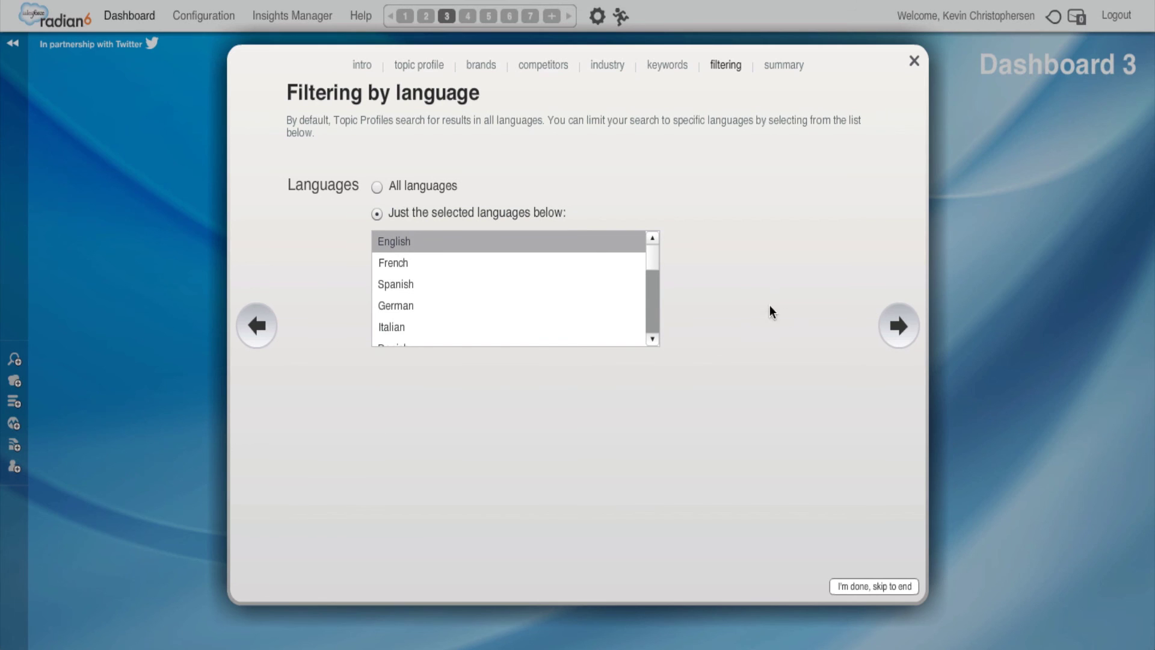
- Show the Ice Cream profile summary with its estimated 38,100 monthly results
left_click(899, 325)
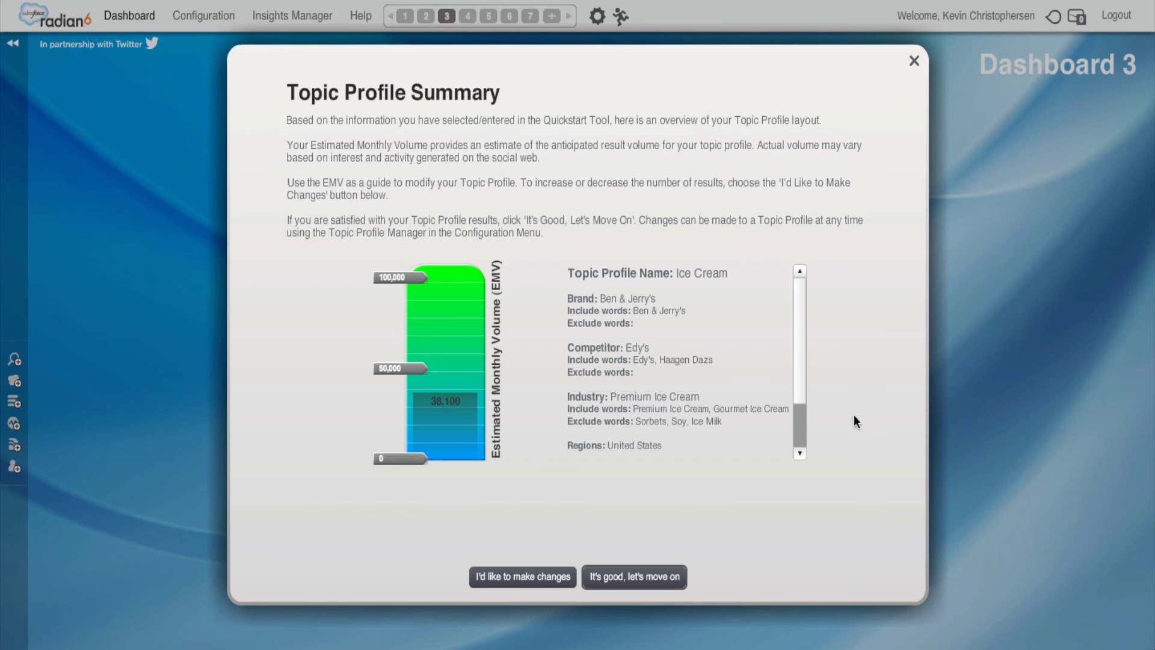
- Accept the Ice Cream topic profile as finished and proceed to the Widget Gallery
left_click(661, 575)
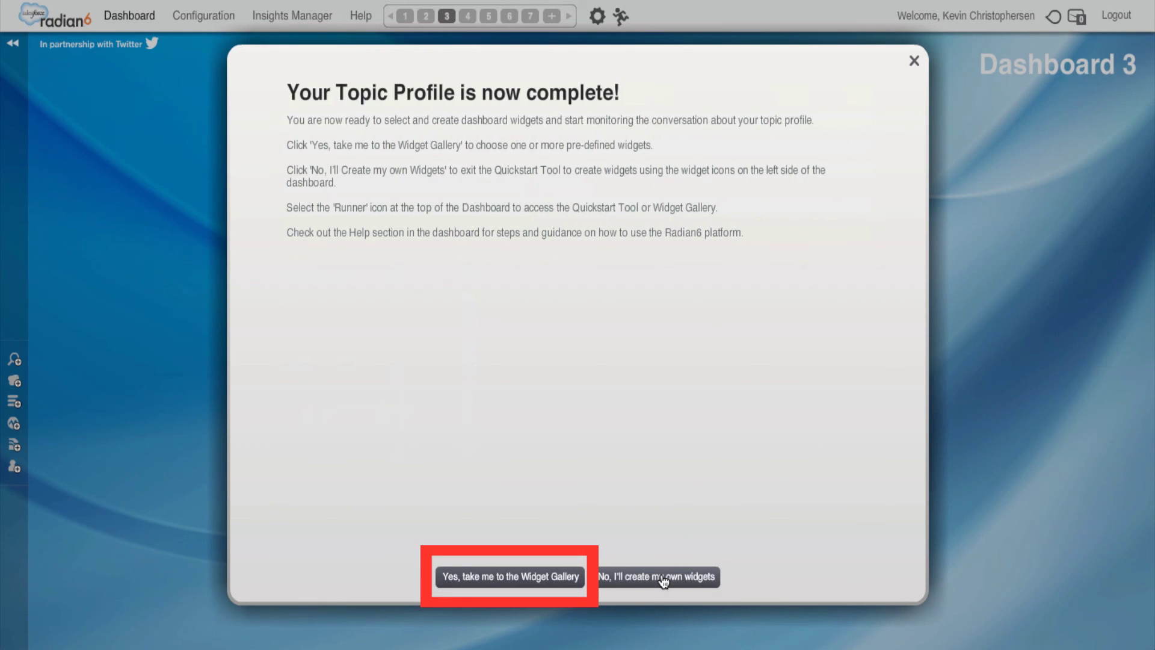
left_click(563, 578)
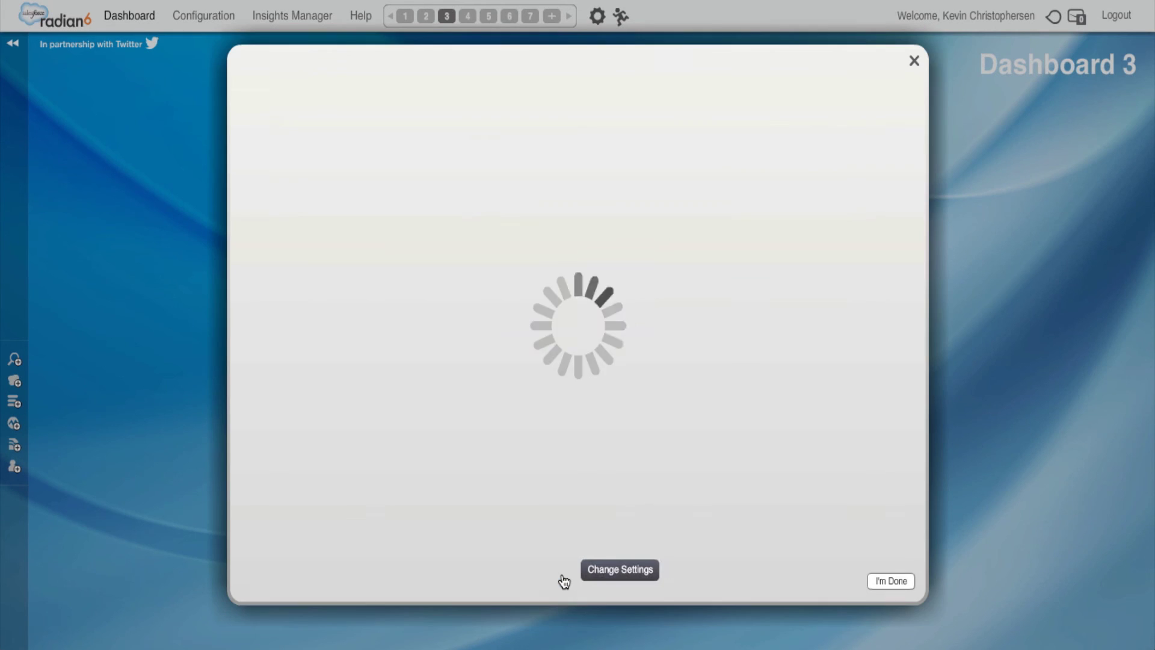